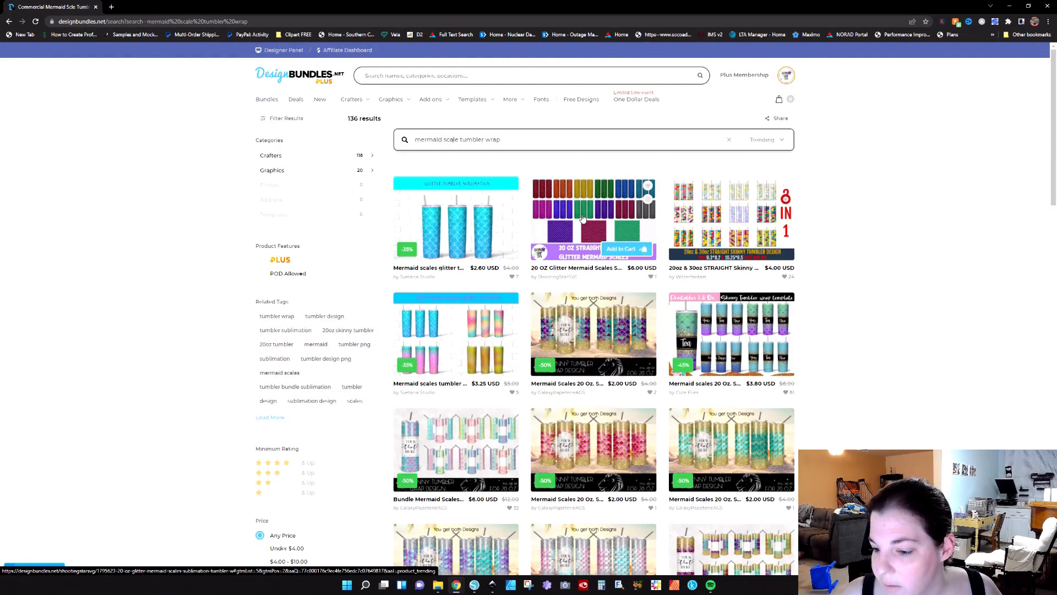
Browse the mermaid scale tumbler wrap results and open the 20 OZ Glitter Mermaid Scales listing in a new tab.
{"action": "scroll", "coordinate": [582, 218], "scroll_direction": "down", "scroll_amount": 9}
{"action": "scroll", "coordinate": [582, 218], "scroll_direction": "down", "scroll_amount": 15}
{"action": "scroll", "coordinate": [582, 219], "scroll_direction": "up", "scroll_amount": 15}
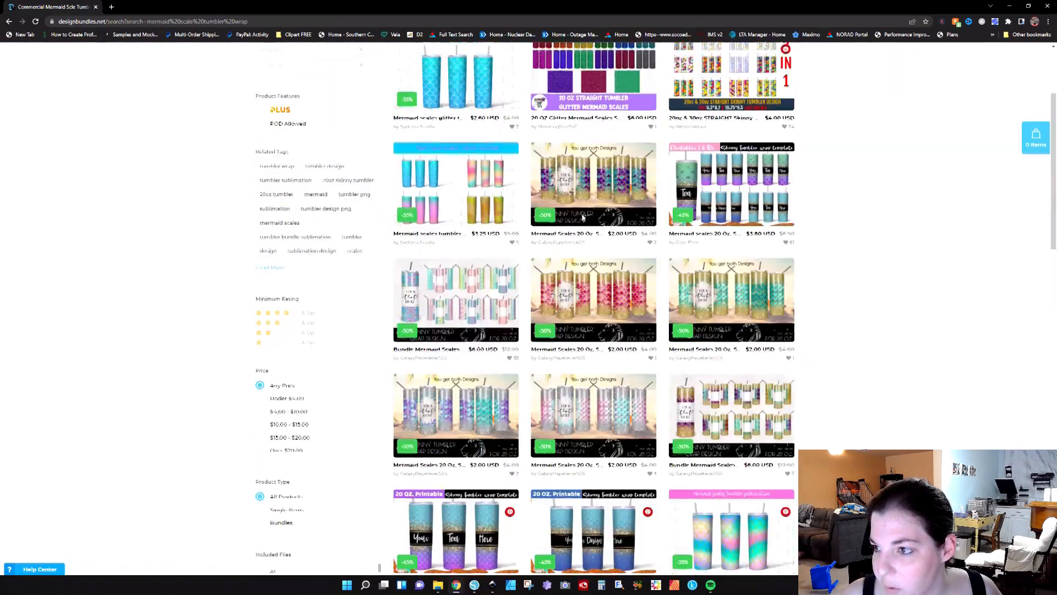
{"action": "scroll", "coordinate": [583, 218], "scroll_direction": "up", "scroll_amount": 3}
{"action": "right_click", "coordinate": [572, 194]}
{"action": "left_click", "coordinate": [592, 202]}
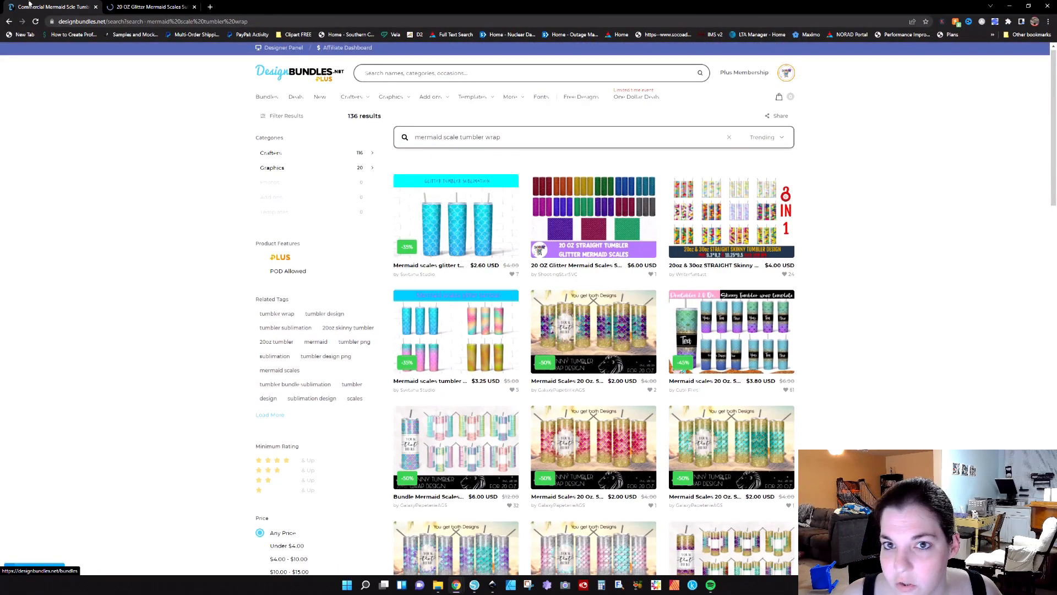
{"action": "left_click", "coordinate": [150, 7]}
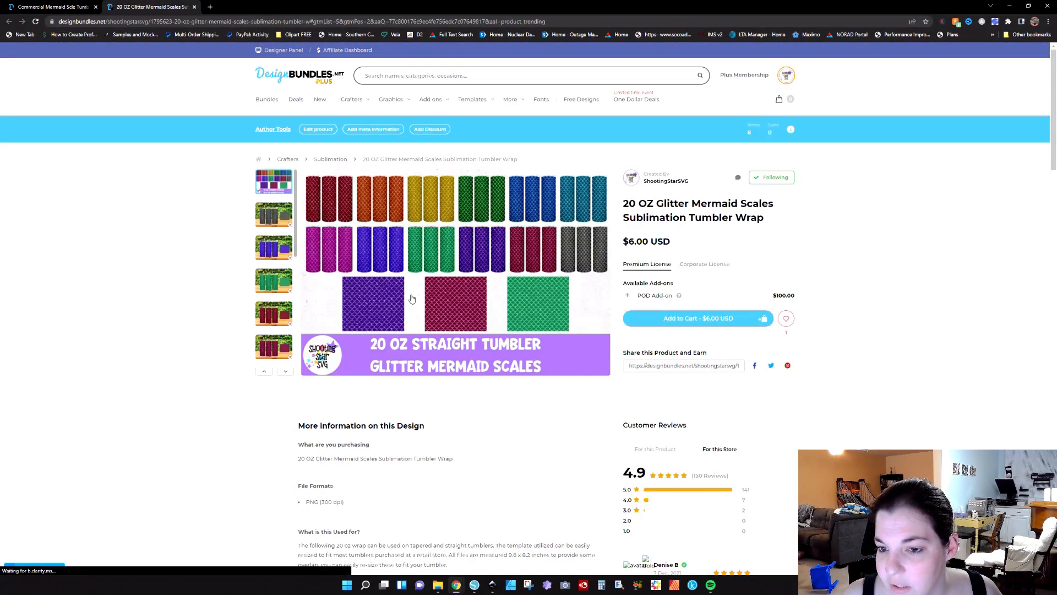
{"action": "left_click", "coordinate": [268, 215]}
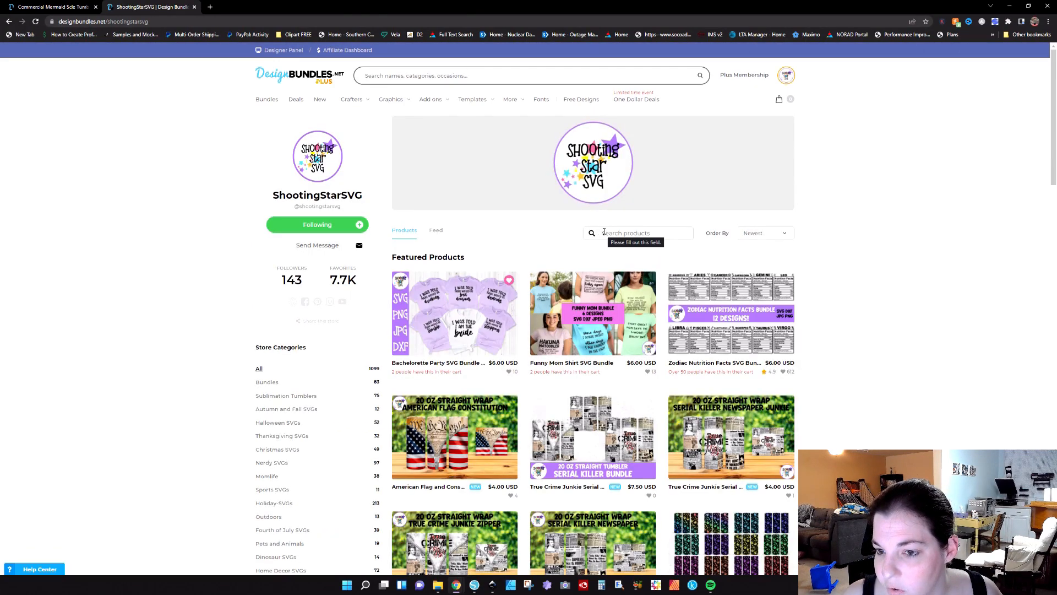
Search the ShootingStarSVG store's products for "mermaid".
{"action": "left_click", "coordinate": [605, 232]}
{"action": "type", "text": "mermaid"}
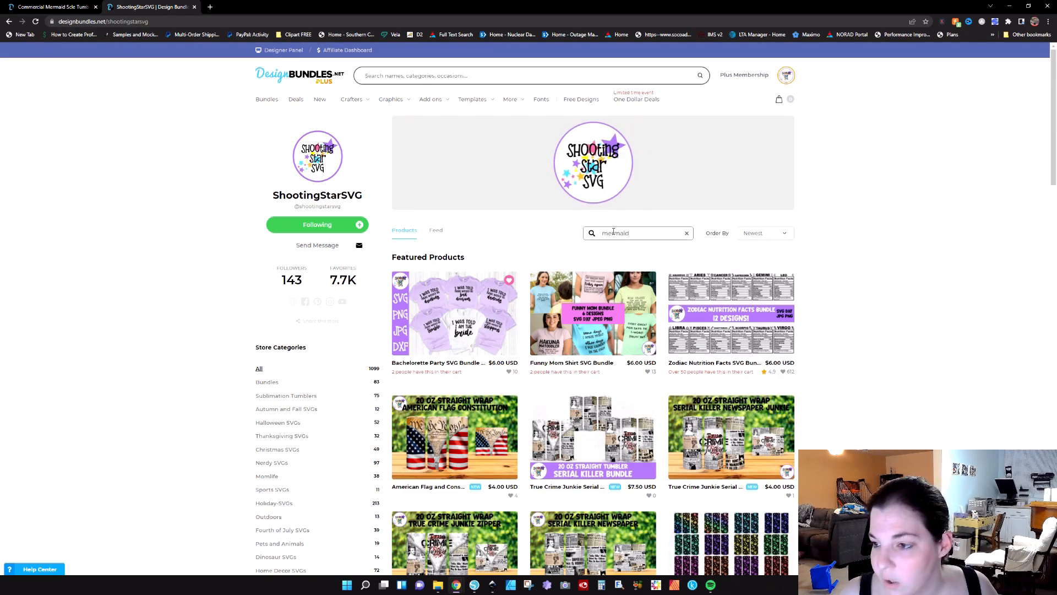
{"action": "key", "text": "Return"}
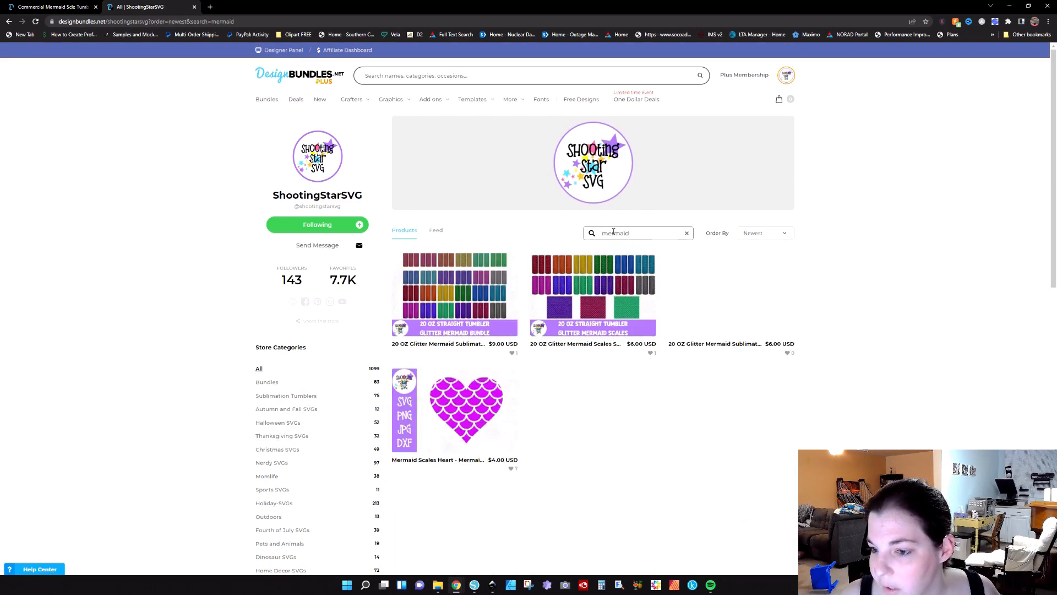
Open the 20 OZ Glitter Mermaid Sublimation Tumbler Wrap MEGA Bundle listing and examine its preview images, enlarging one.
{"action": "left_click", "coordinate": [434, 294]}
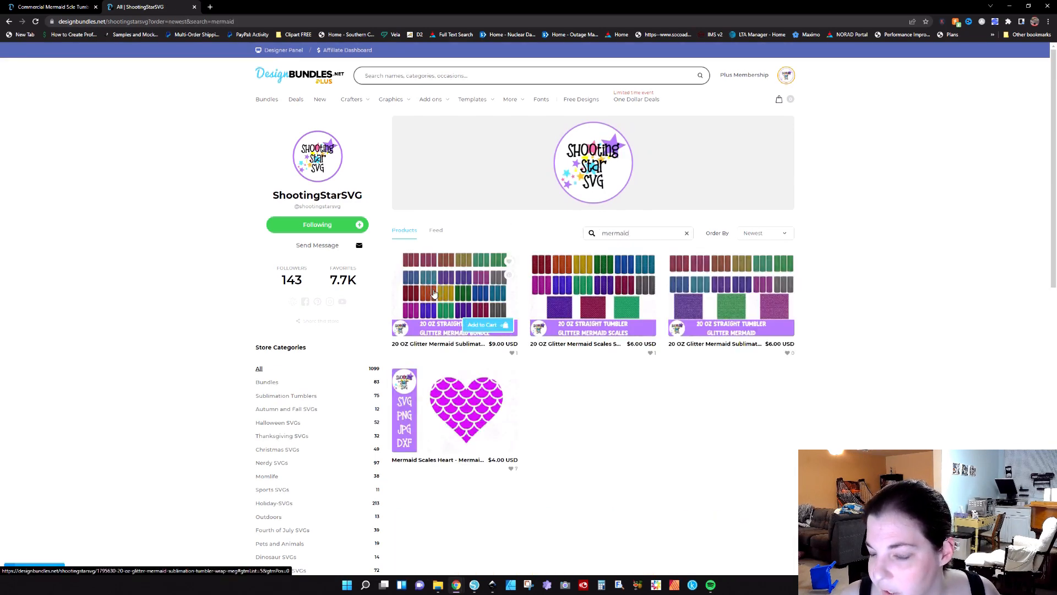
{"action": "left_click", "coordinate": [264, 281]}
{"action": "scroll", "coordinate": [267, 292], "scroll_direction": "down", "scroll_amount": 5}
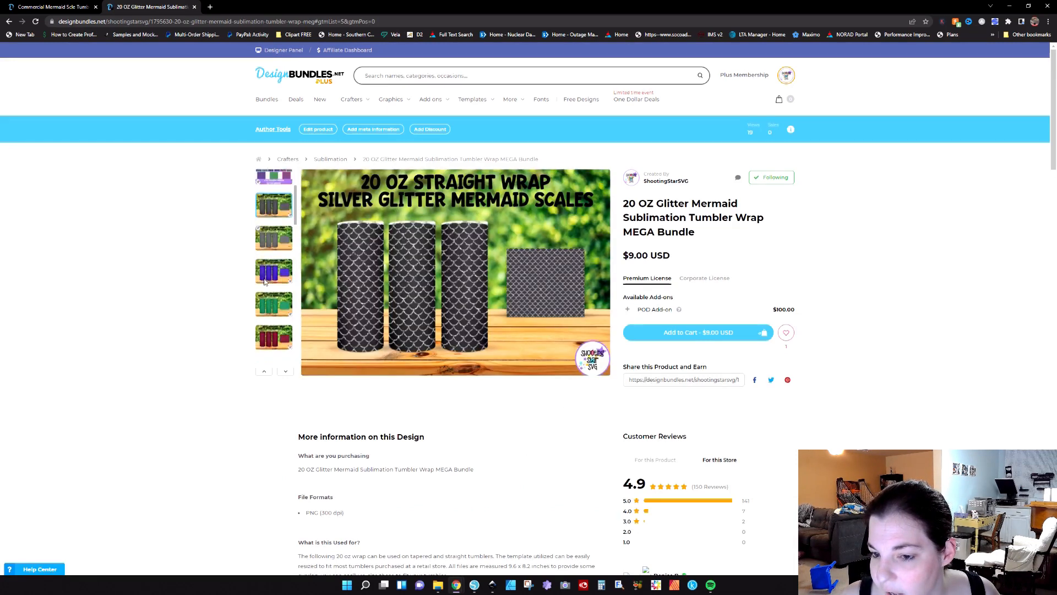
{"action": "left_click", "coordinate": [269, 304]}
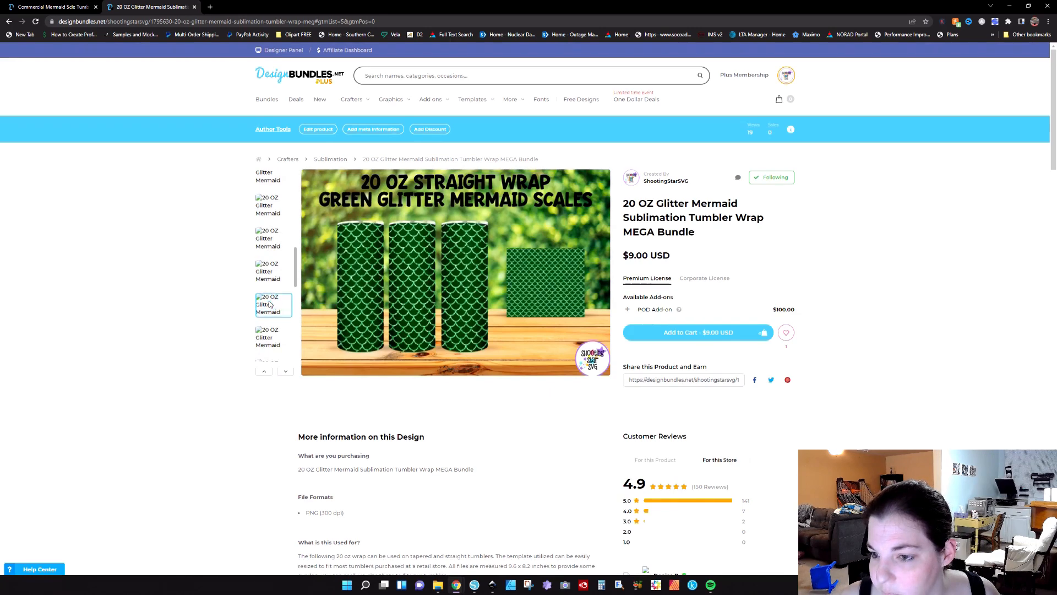
{"action": "scroll", "coordinate": [269, 303], "scroll_direction": "down", "scroll_amount": 1}
{"action": "left_click", "coordinate": [269, 302]}
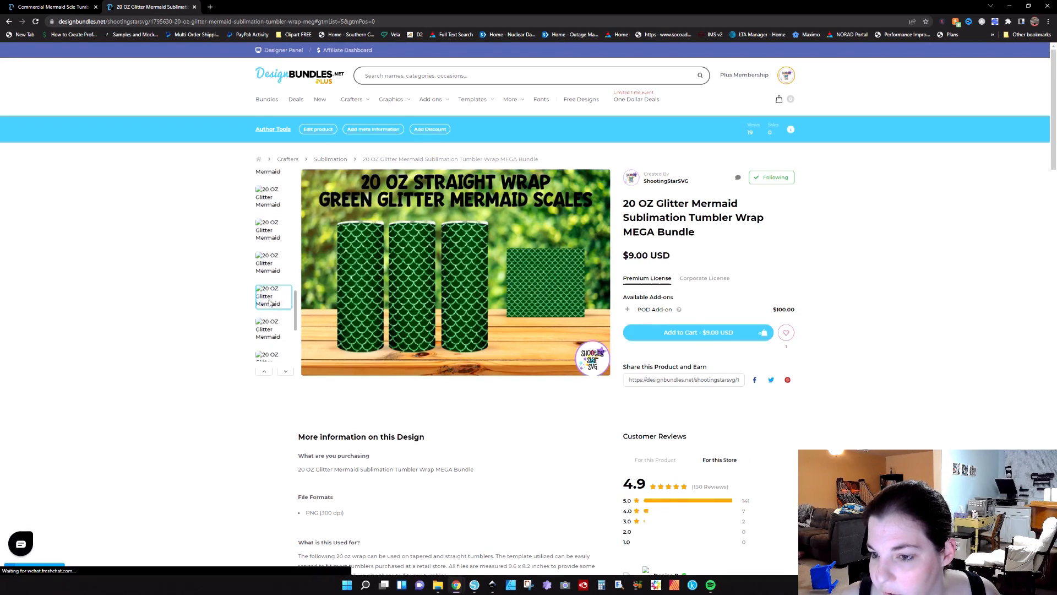
{"action": "left_click", "coordinate": [433, 297]}
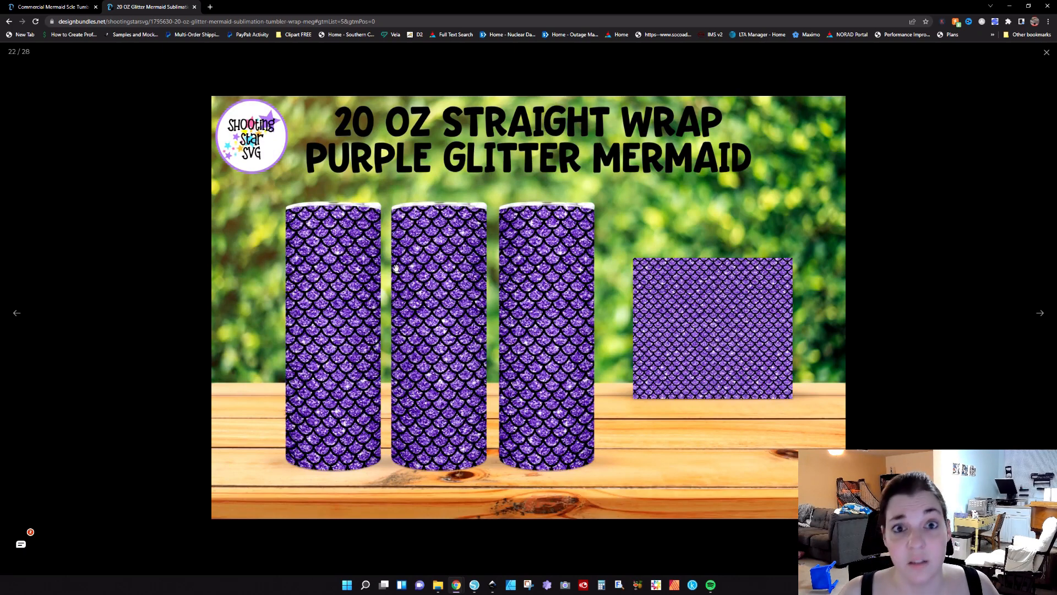
Return to the mermaid scale tumbler wrap results, look through them, and replace the search text with "soul".
{"action": "left_click", "coordinate": [58, 7]}
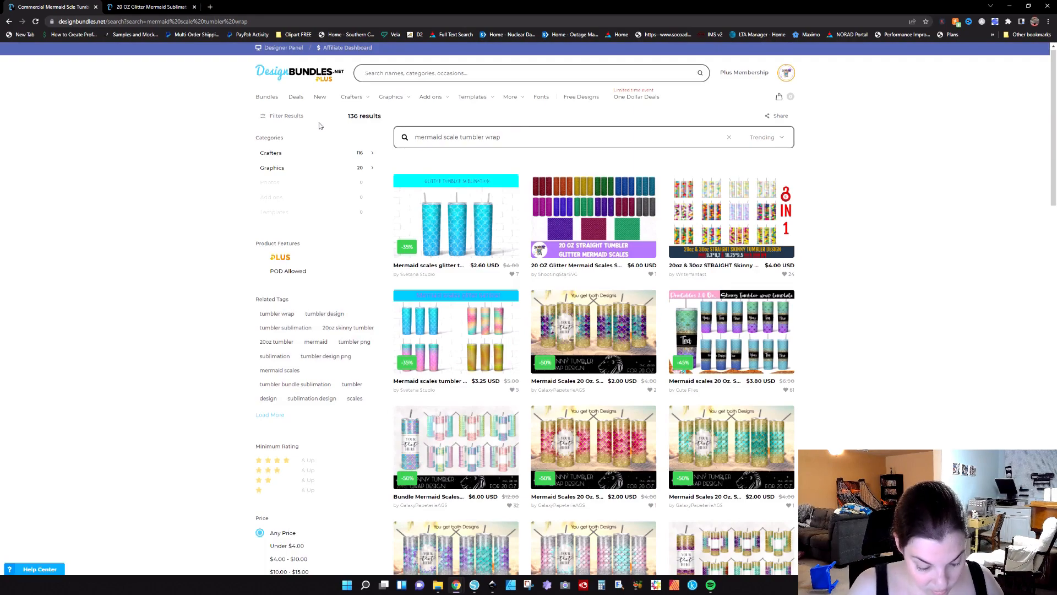
{"action": "scroll", "coordinate": [319, 125], "scroll_direction": "down", "scroll_amount": 10}
{"action": "scroll", "coordinate": [464, 271], "scroll_direction": "up", "scroll_amount": 15}
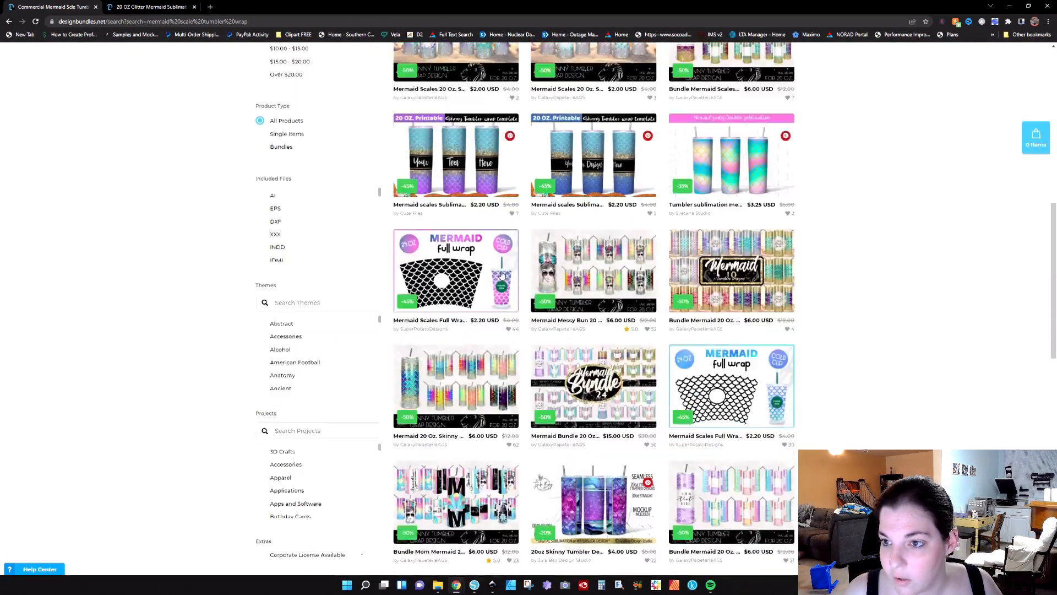
{"action": "triple_click", "coordinate": [527, 142]}
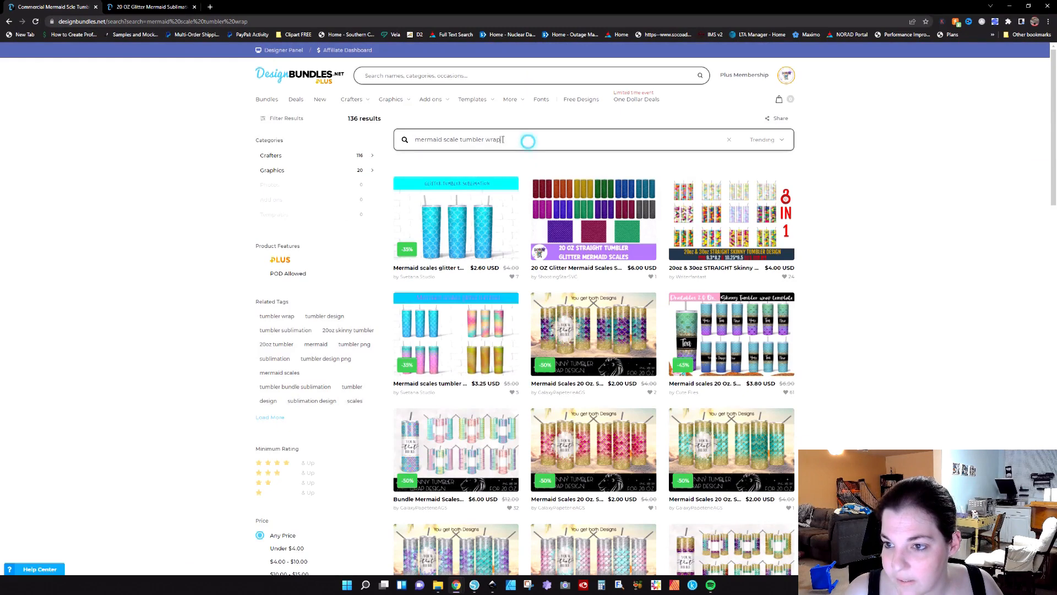
{"action": "type", "text": "soul"}
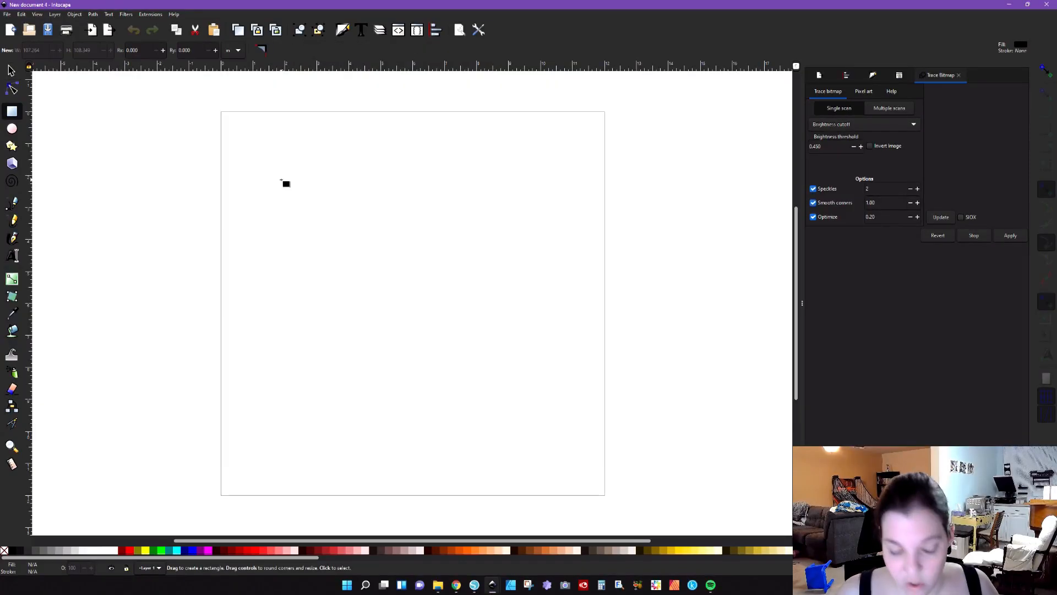
In Inkscape, draw a rectangle on the blank page and size it to 9.45 in wide by 8.2 in high.
{"action": "left_click_drag", "start_coordinate": [282, 180], "coordinate": [564, 342]}
{"action": "left_click", "coordinate": [49, 50]}
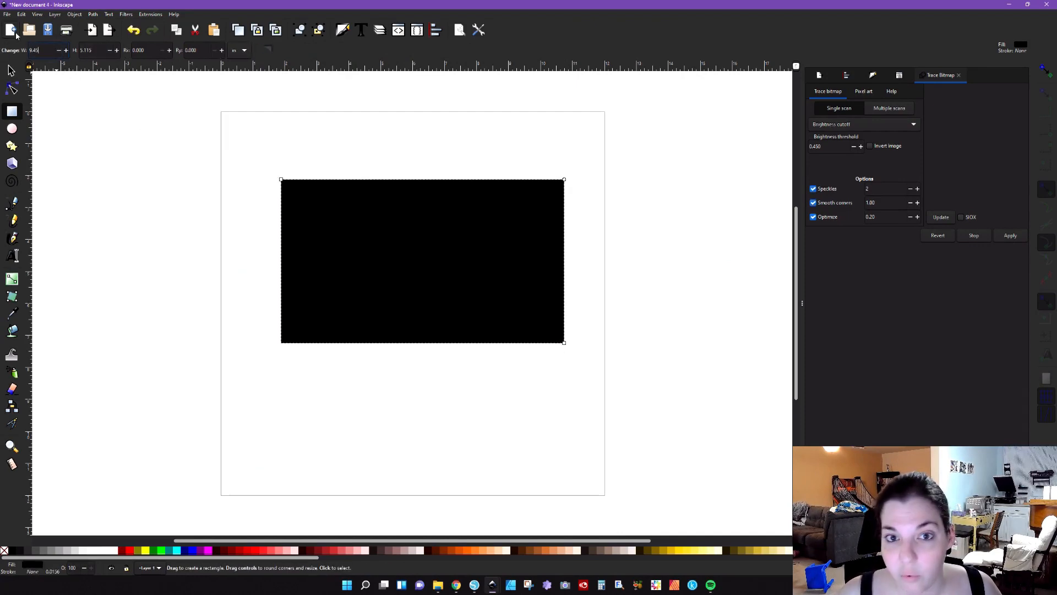
{"action": "type", "text": "9.45"}
{"action": "key", "text": "Tab"}
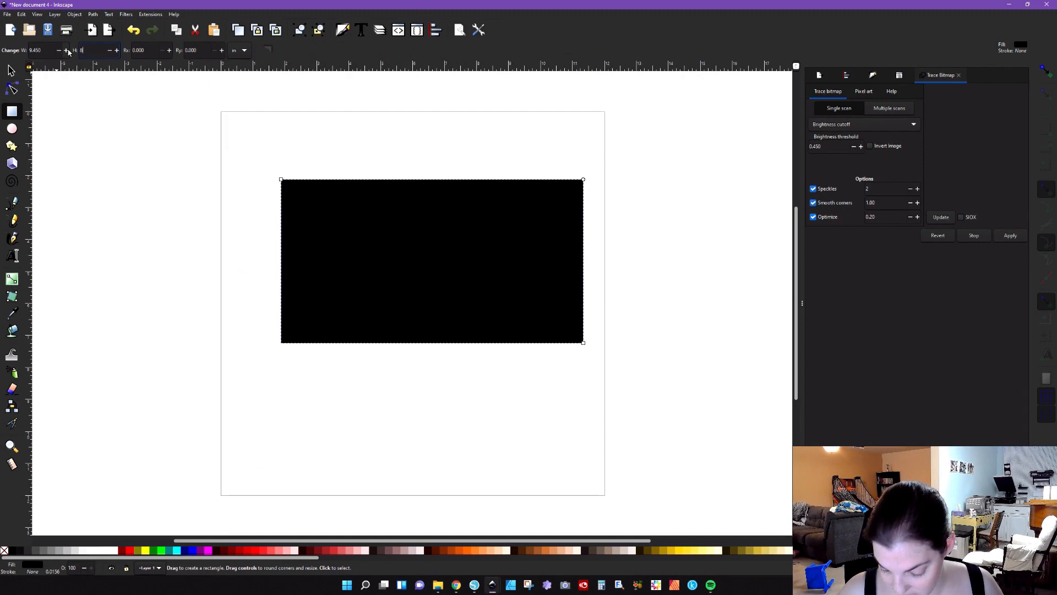
{"action": "type", "text": "8.2"}
{"action": "key", "text": "Return"}
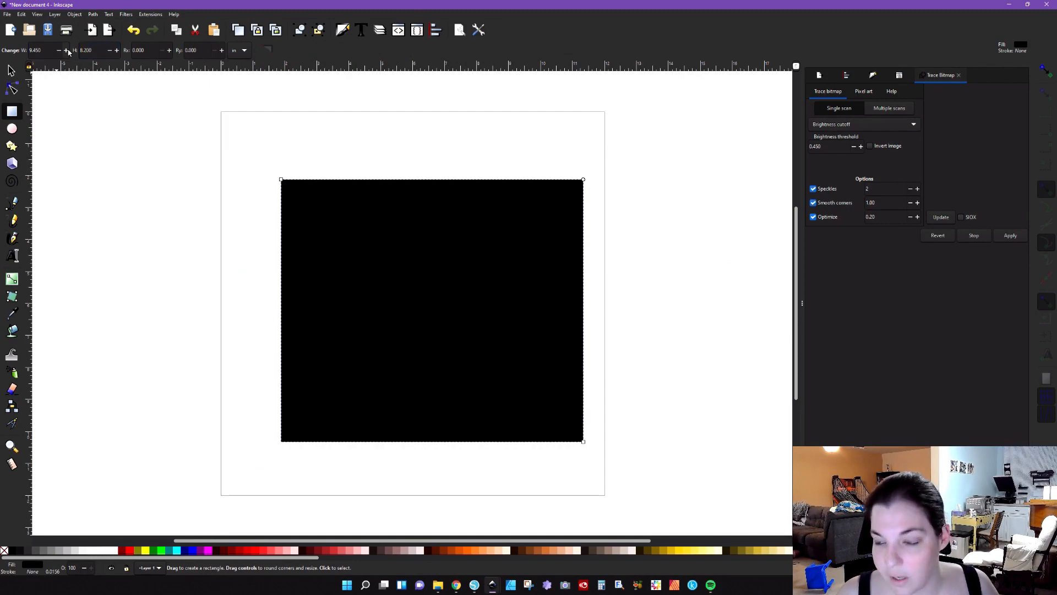
Move the rectangle closer to the page's middle and set its opacity to 50.
{"action": "left_click", "coordinate": [11, 71]}
{"action": "left_click_drag", "start_coordinate": [413, 307], "coordinate": [396, 294]}
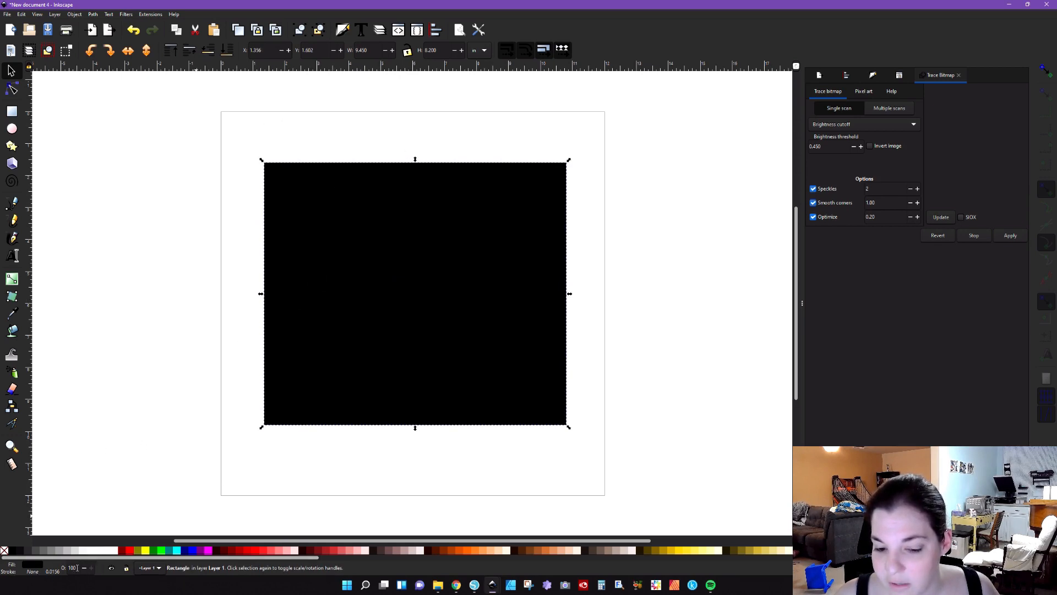
{"action": "left_click", "coordinate": [69, 553]}
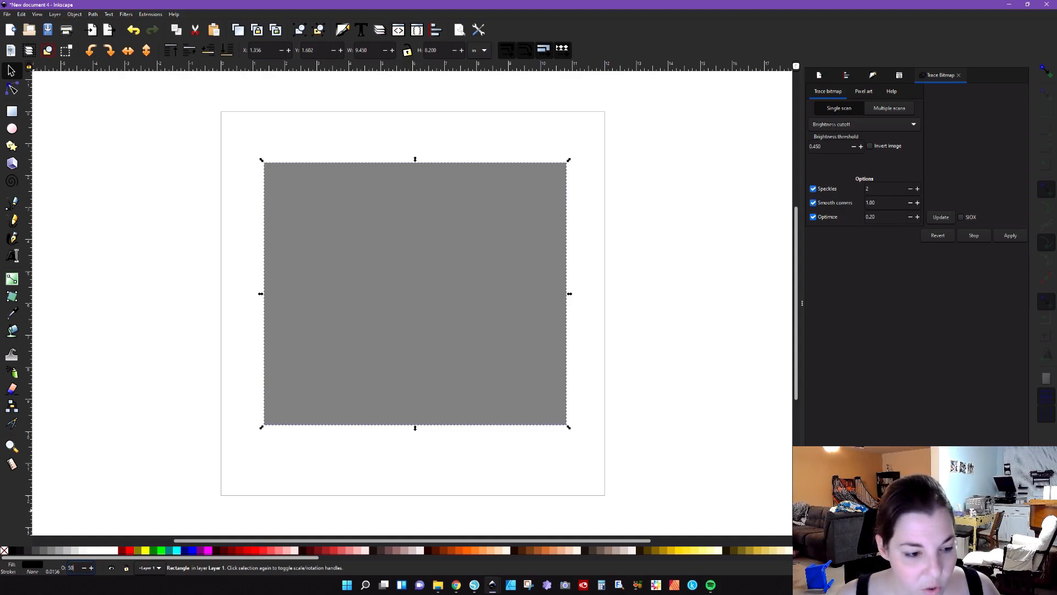
Import glittermermaid6 from the Tumblers folder as an embedded image and place it over the grey rectangle.
{"action": "key", "text": "alt+Tab"}
{"action": "left_click_drag", "start_coordinate": [0, 189], "coordinate": [271, 168]}
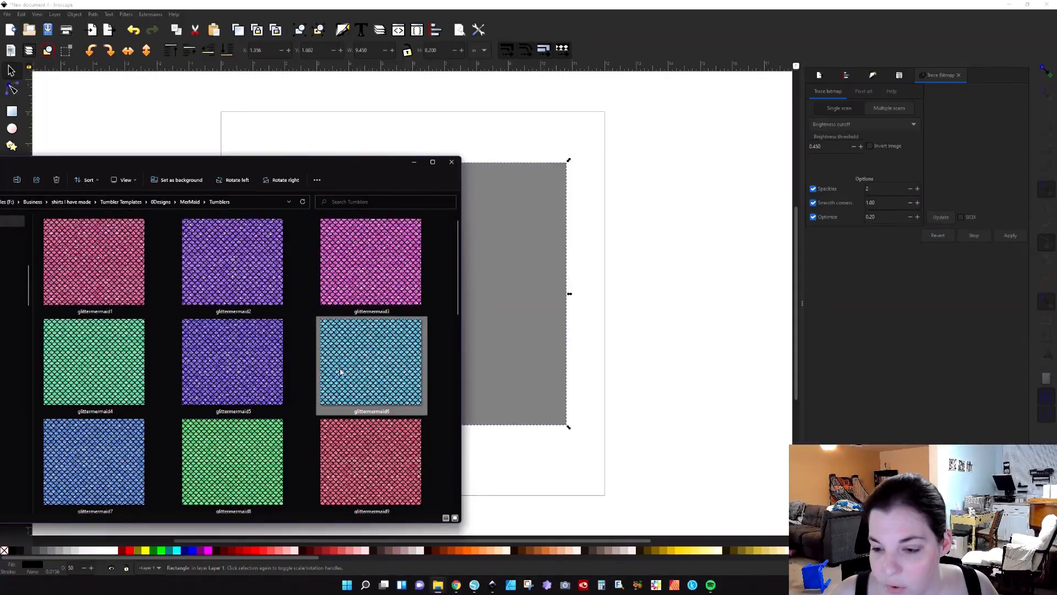
{"action": "left_click_drag", "start_coordinate": [341, 372], "coordinate": [654, 371]}
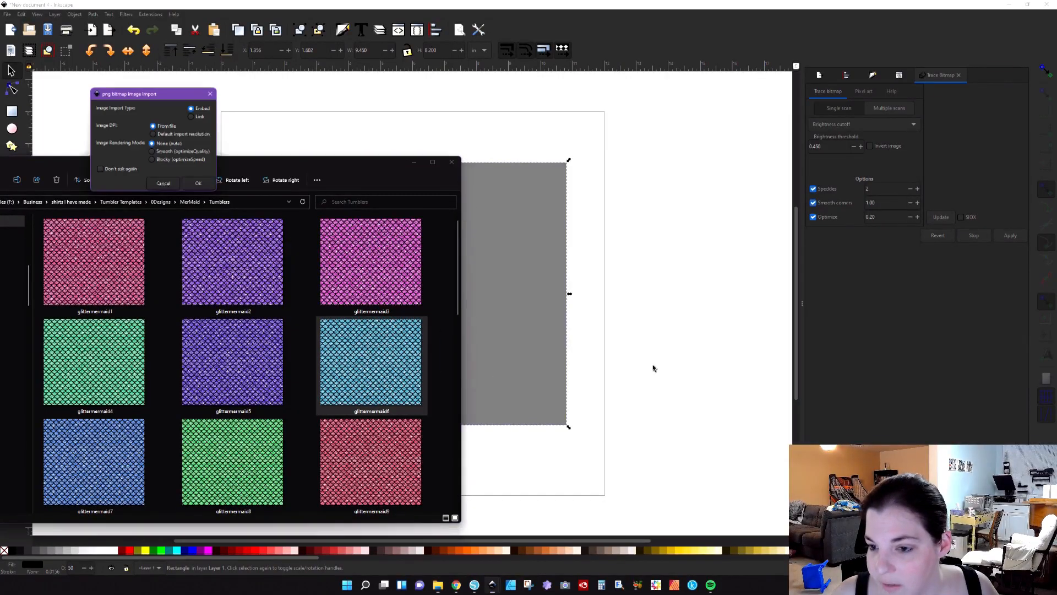
{"action": "left_click", "coordinate": [201, 186]}
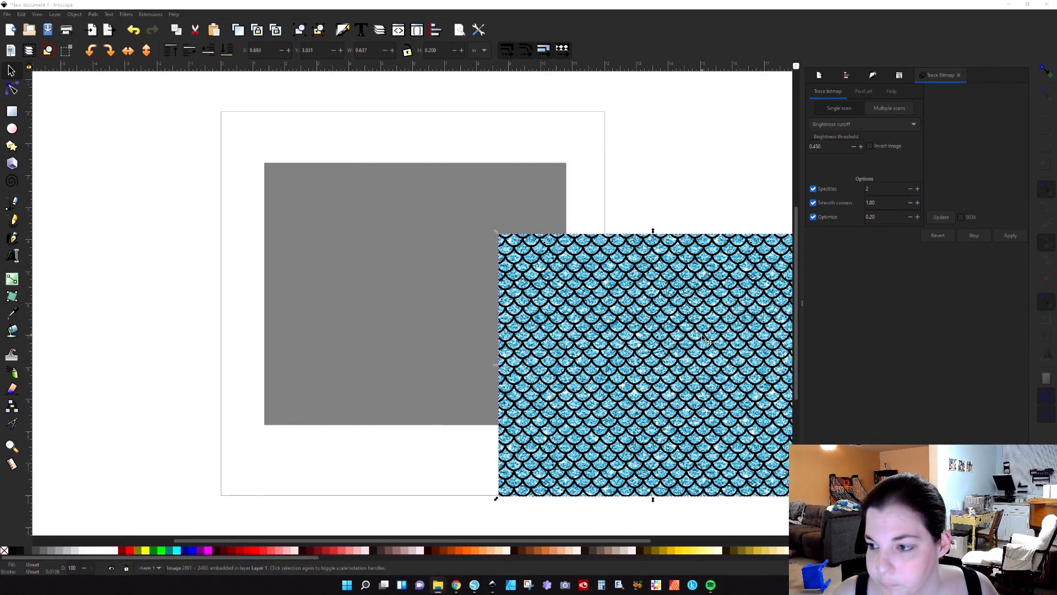
{"action": "left_click_drag", "start_coordinate": [602, 307], "coordinate": [451, 255]}
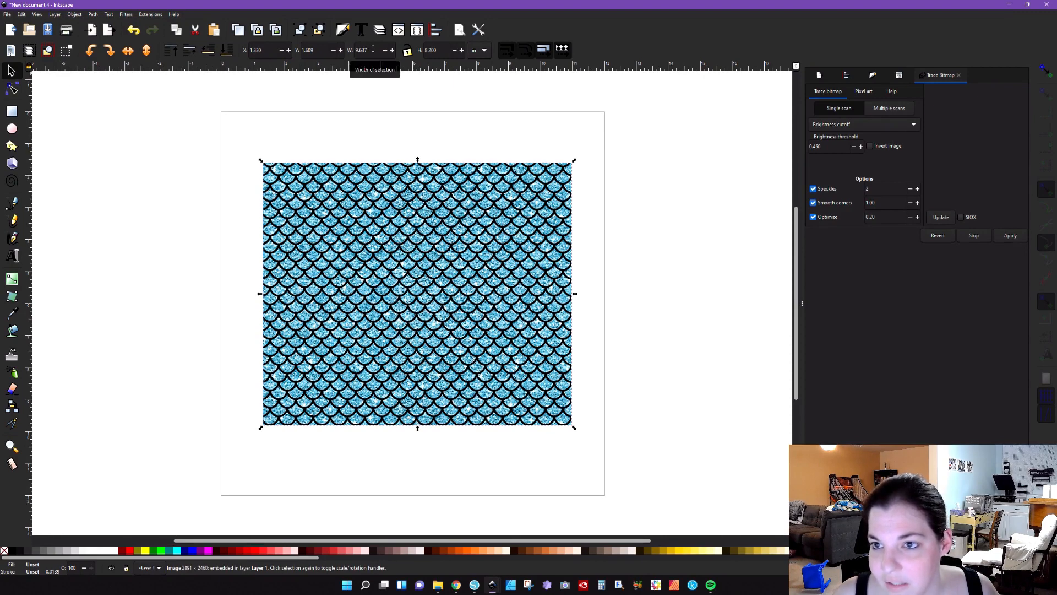
Centre the mermaid scale image and the grey rectangle together on the page, both horizontally and vertically.
{"action": "left_click_drag", "start_coordinate": [374, 237], "coordinate": [356, 250]}
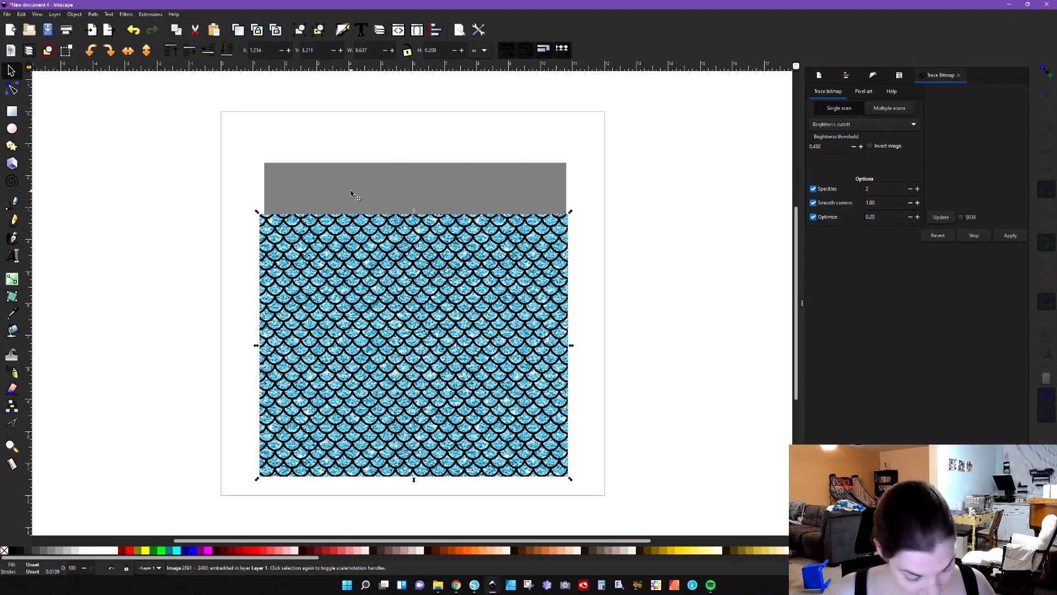
{"action": "left_click", "coordinate": [350, 190], "text": "shift"}
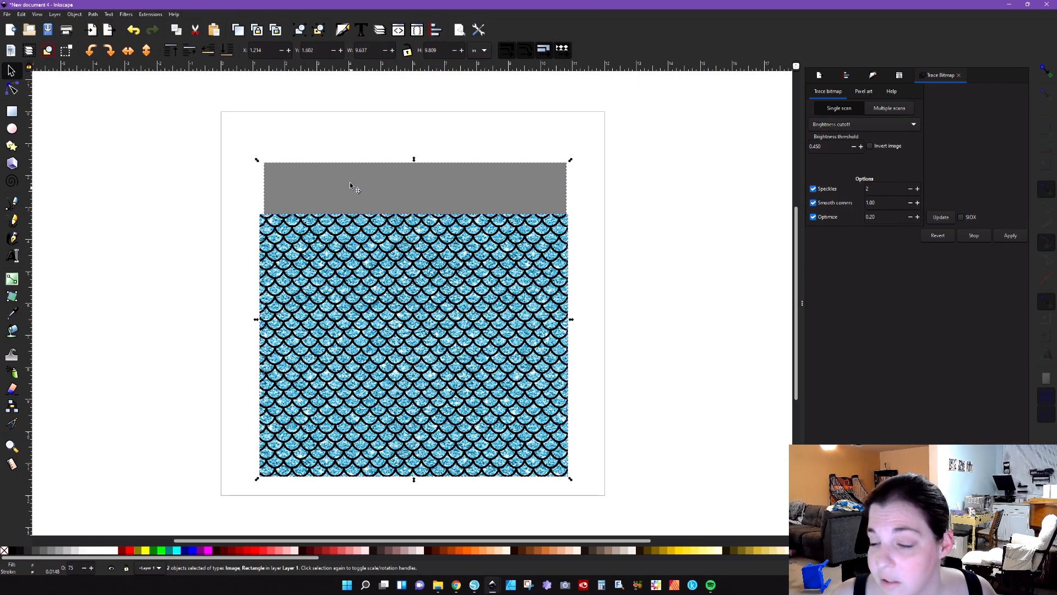
{"action": "left_click", "coordinate": [846, 73]}
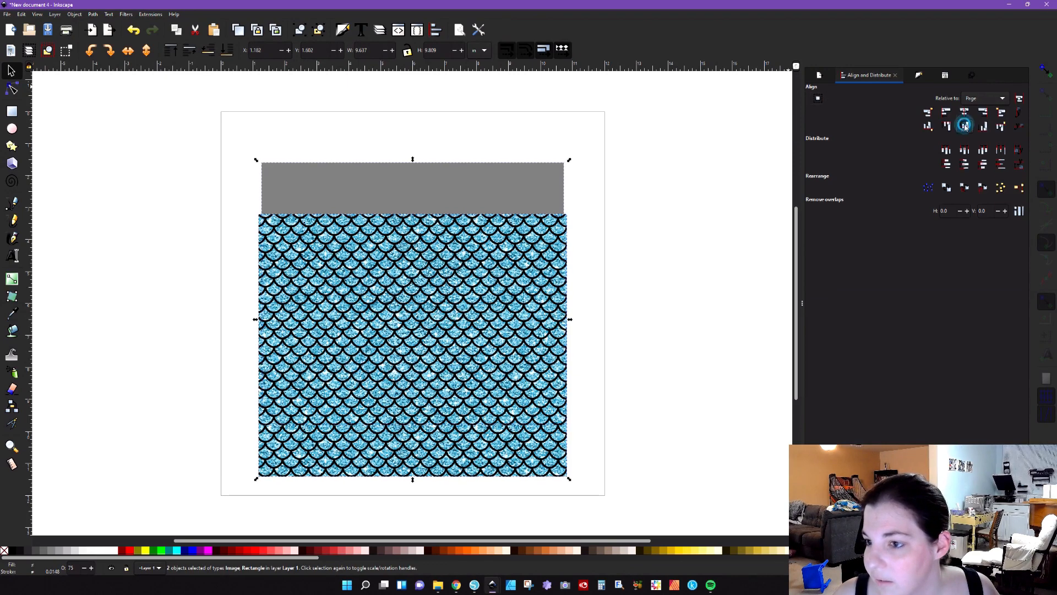
{"action": "left_click", "coordinate": [965, 127]}
{"action": "key", "text": "Escape"}
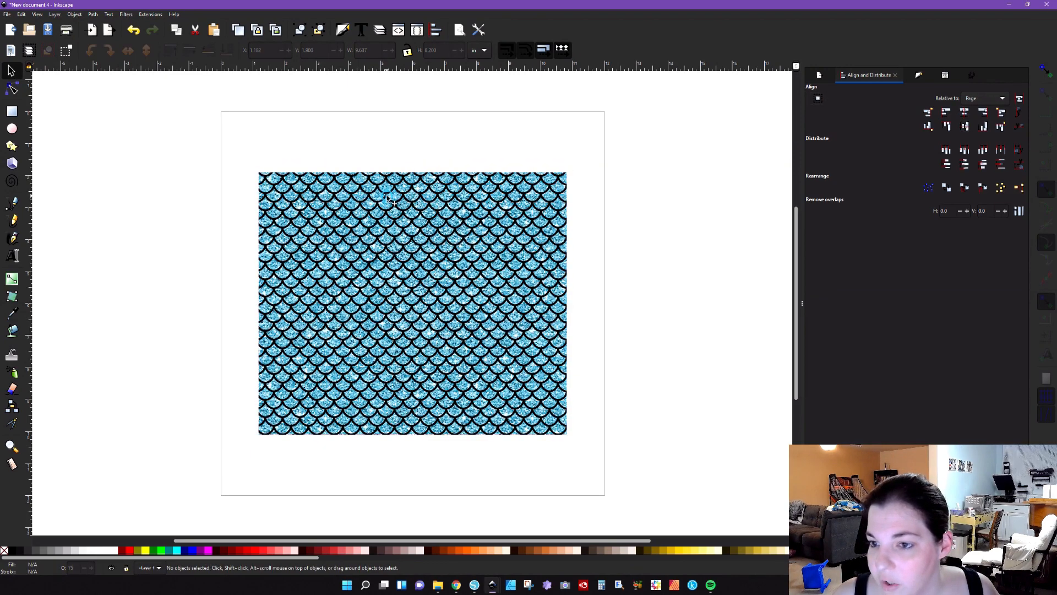
Lower the mermaid scale image behind the rectangle and clip it to the rectangle's shape.
{"action": "left_click", "coordinate": [389, 200]}
{"action": "left_click", "coordinate": [210, 51]}
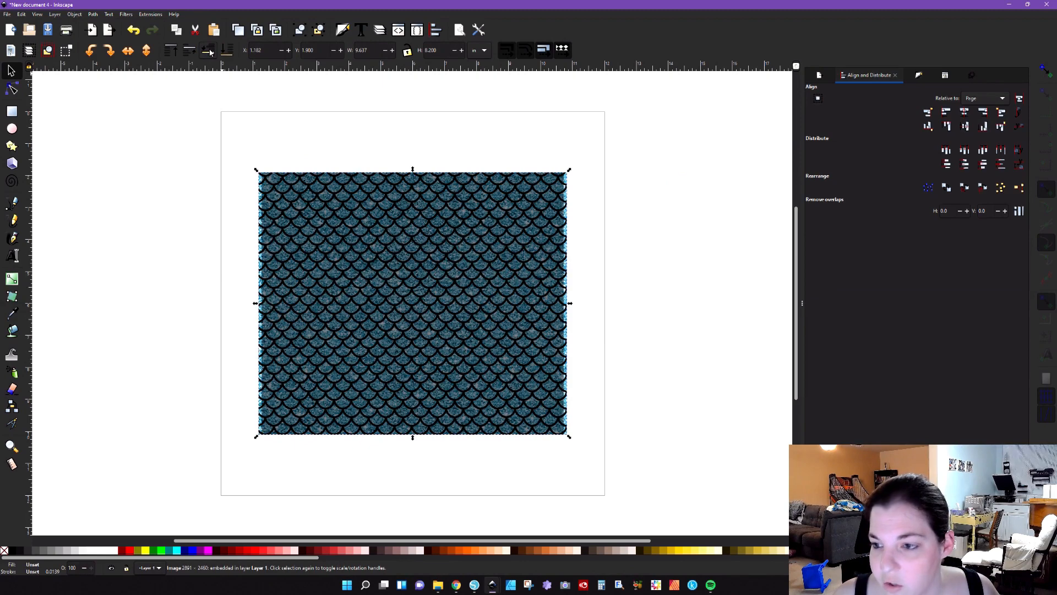
{"action": "left_click", "coordinate": [345, 152]}
{"action": "left_click_drag", "start_coordinate": [197, 120], "coordinate": [601, 487]}
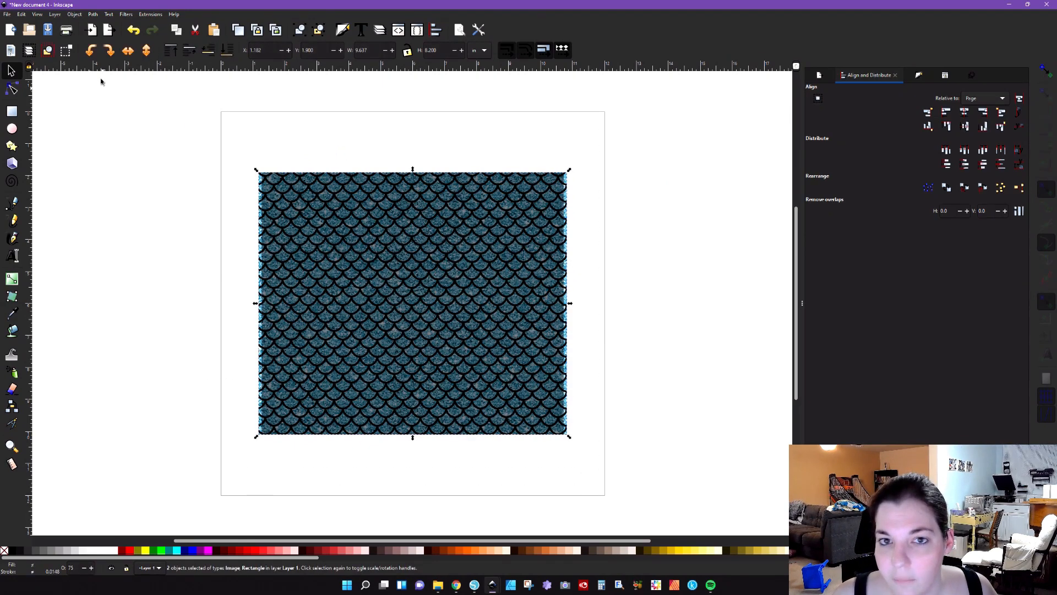
{"action": "left_click", "coordinate": [75, 16]}
{"action": "mouse_move", "coordinate": [165, 115]}
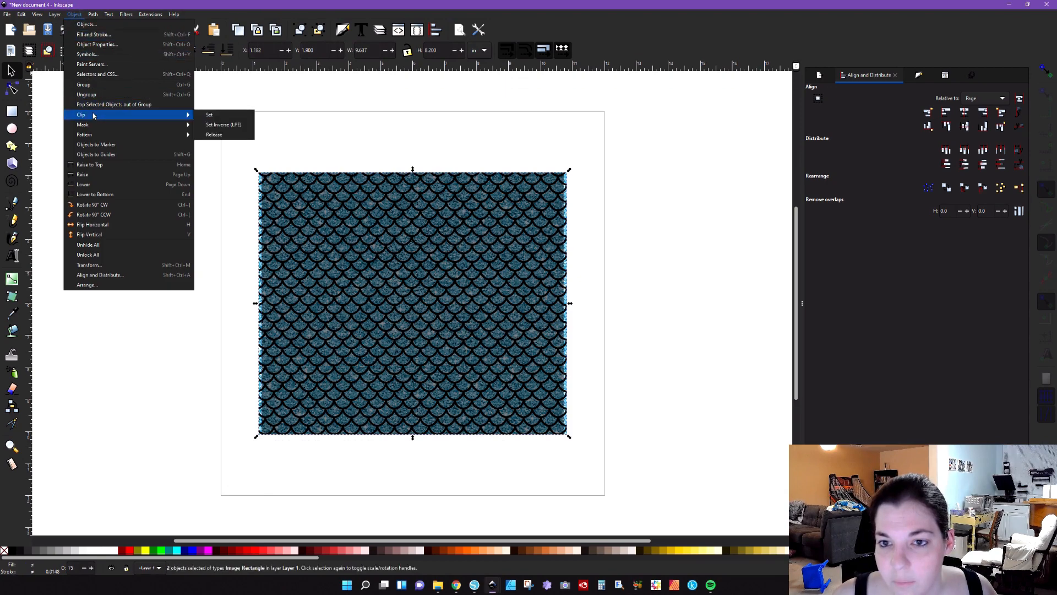
{"action": "left_click", "coordinate": [209, 115]}
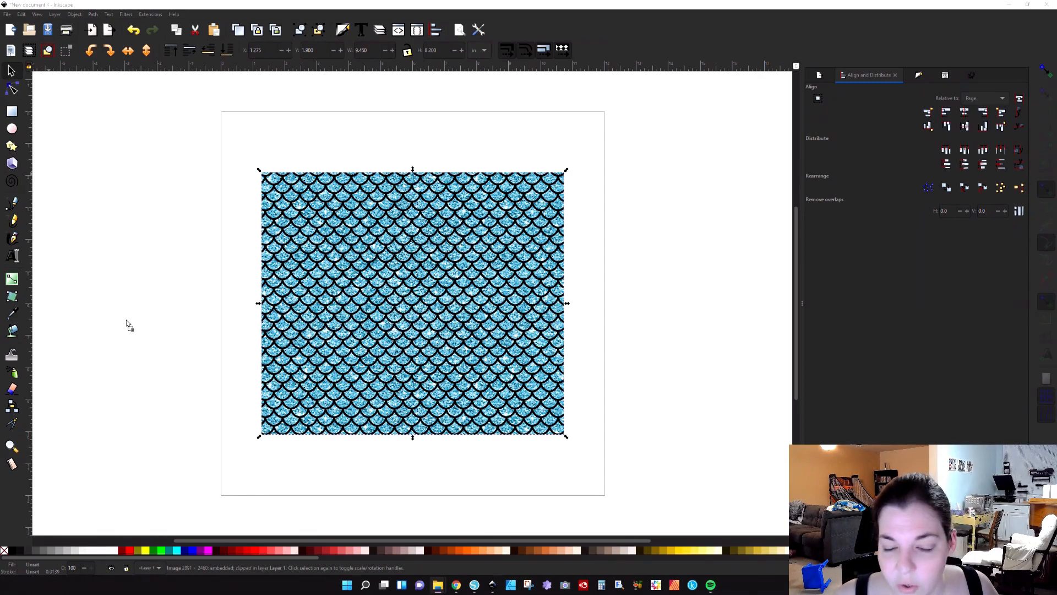
Import the "Soul of a Mermaid Mouth of a Sailor" design onto the page and lock its width-to-height ratio.
{"action": "left_click_drag", "start_coordinate": [127, 325], "coordinate": [141, 286]}
{"action": "left_click", "coordinate": [212, 197]}
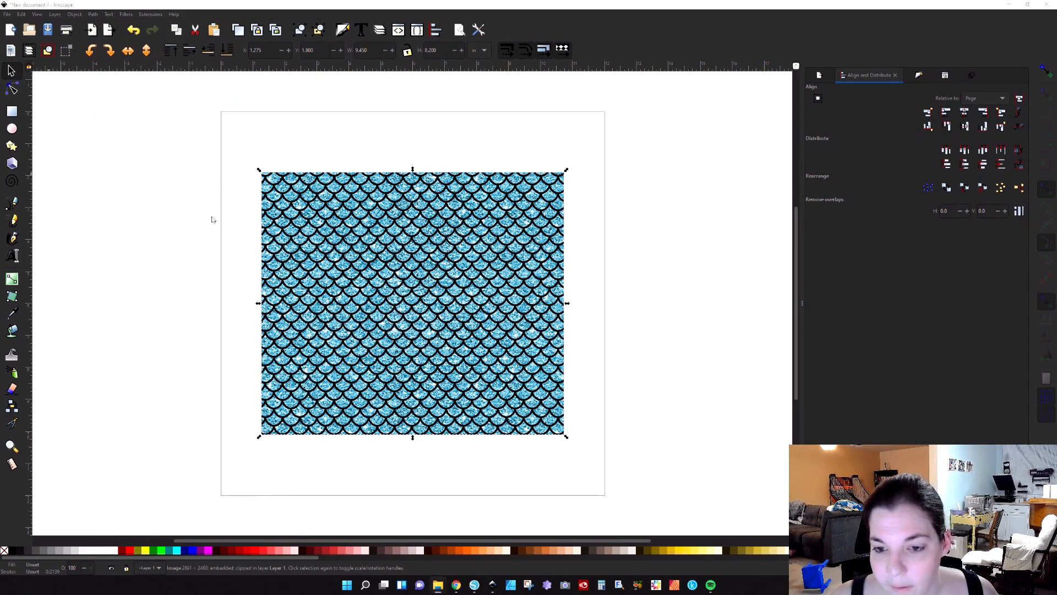
{"action": "left_click_drag", "start_coordinate": [118, 335], "coordinate": [491, 333]}
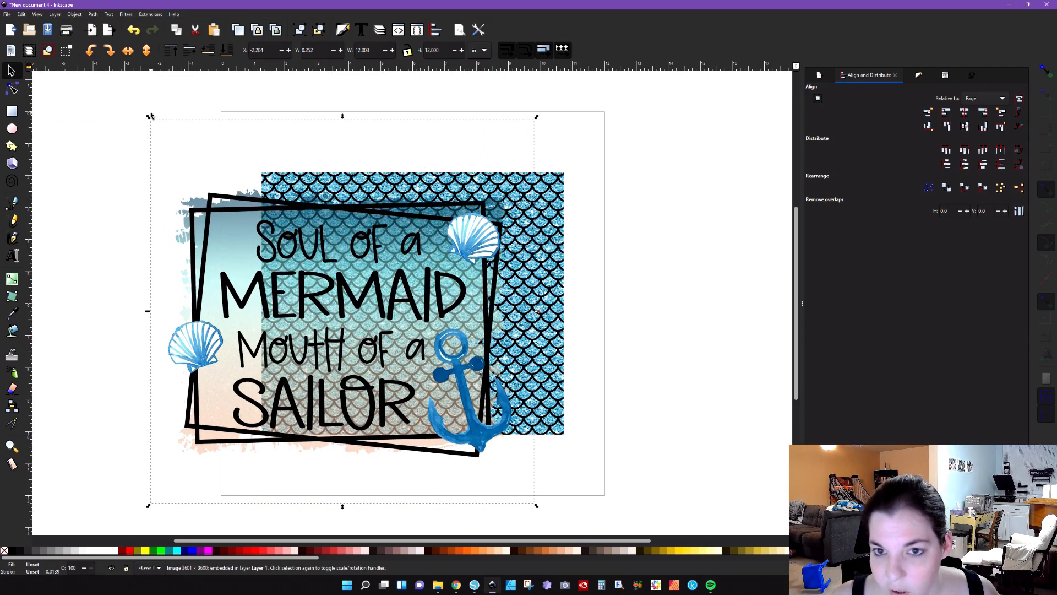
{"action": "left_click", "coordinate": [407, 50]}
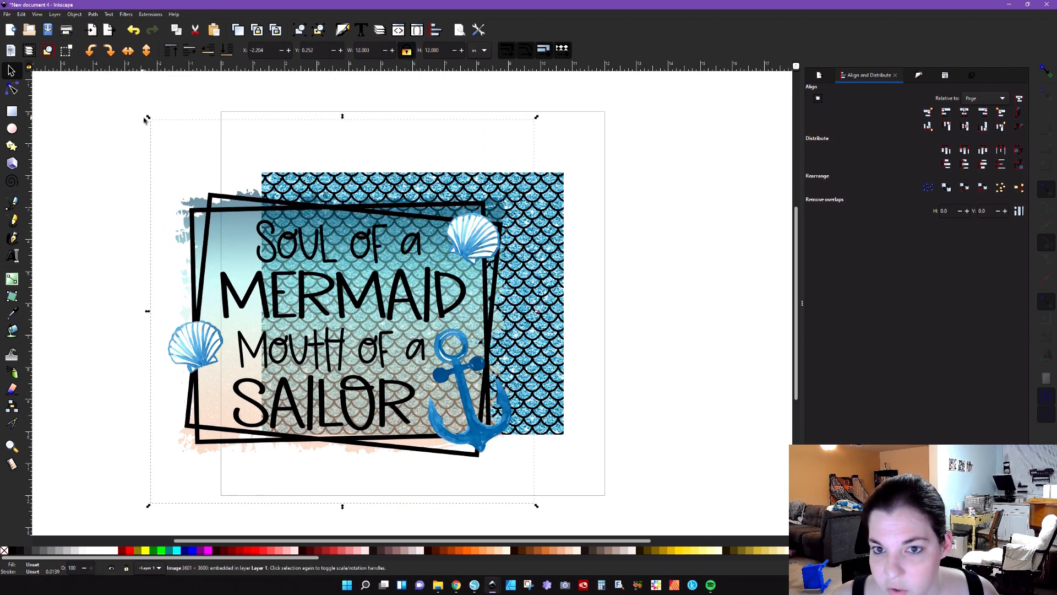
Scale the "Soul of a Mermaid" design to 4 in wide and move it to the middle of the scale pattern.
{"action": "triple_click", "coordinate": [381, 51]}
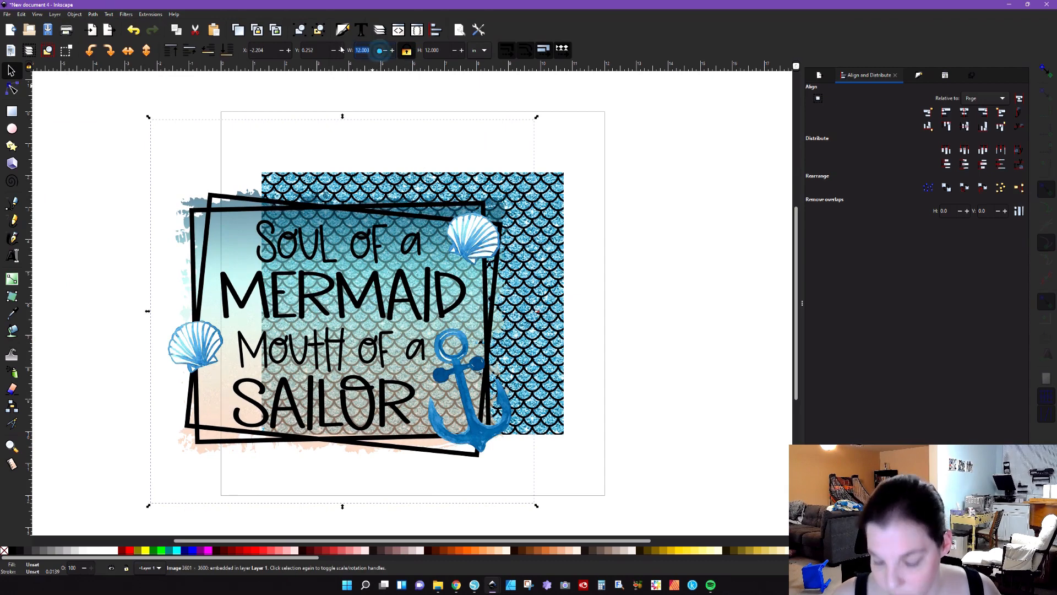
{"action": "type", "text": "4"}
{"action": "left_click_drag", "start_coordinate": [193, 201], "coordinate": [394, 320]}
{"action": "left_click", "coordinate": [397, 385]}
{"action": "left_click", "coordinate": [429, 291]}
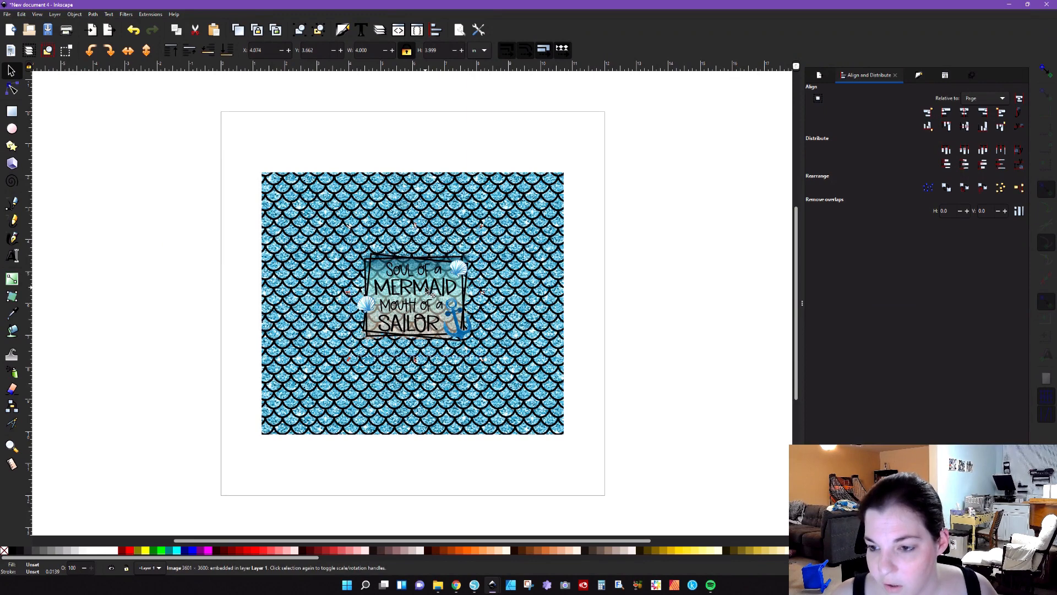
{"action": "left_click_drag", "start_coordinate": [427, 288], "coordinate": [431, 287]}
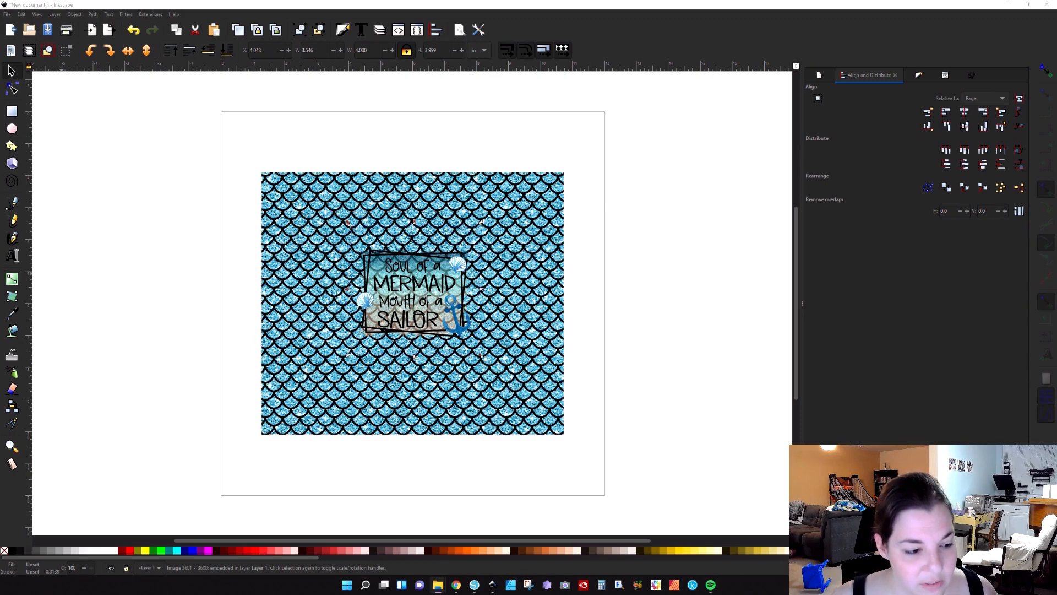
Import the white glow PNG as an embedded image and move it off the page's upper-left side.
{"action": "left_click_drag", "start_coordinate": [0, 393], "coordinate": [123, 393]}
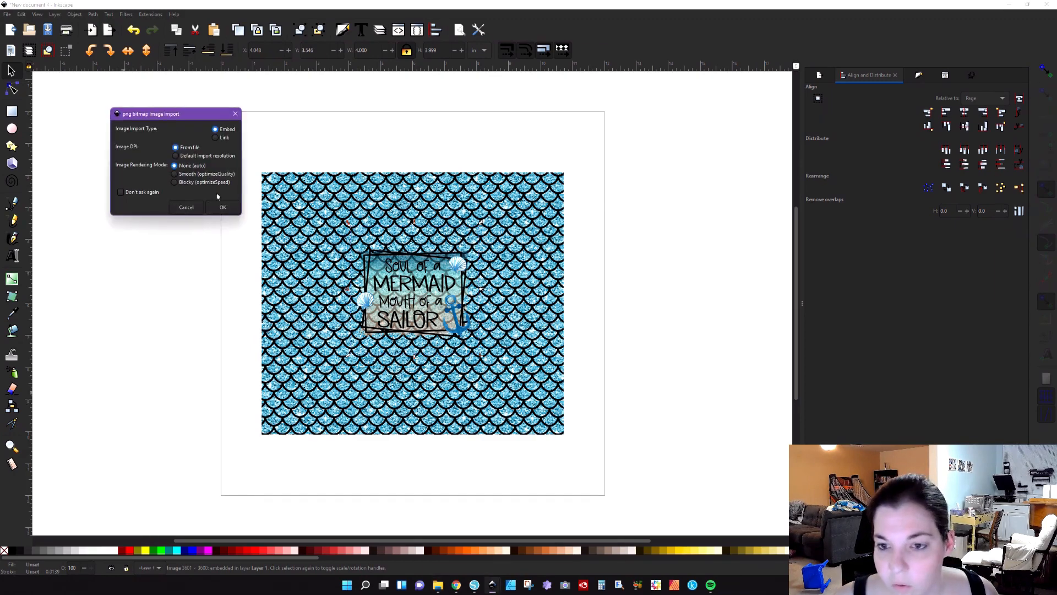
{"action": "left_click", "coordinate": [221, 204]}
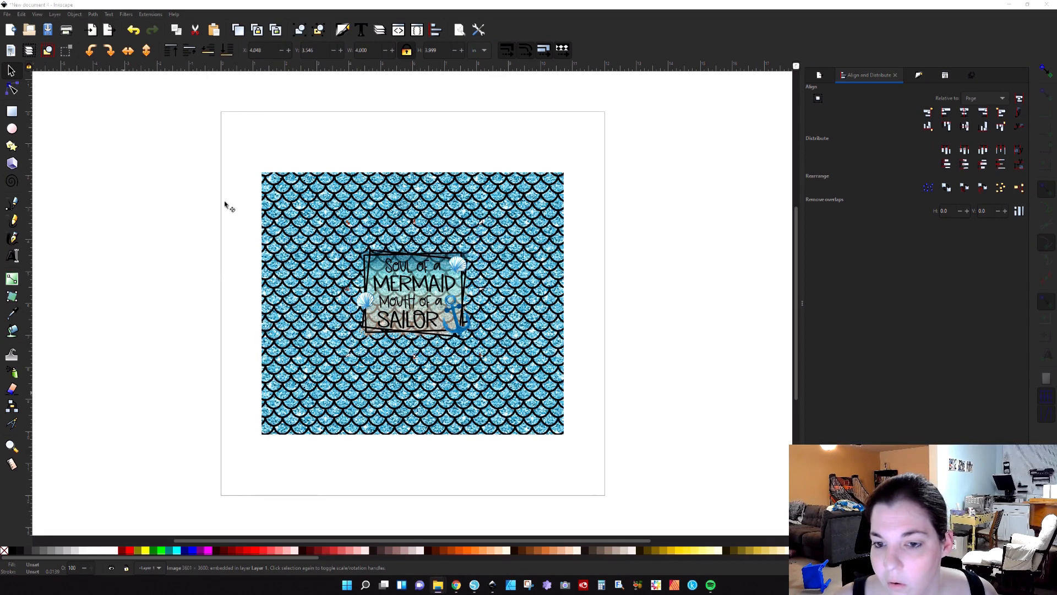
{"action": "scroll", "coordinate": [219, 254], "scroll_direction": "up", "scroll_amount": 5}
{"action": "left_click", "coordinate": [179, 193]}
{"action": "left_click_drag", "start_coordinate": [200, 221], "coordinate": [139, 171]}
{"action": "scroll", "coordinate": [141, 170], "scroll_direction": "down", "scroll_amount": 4, "text": "ctrl"}
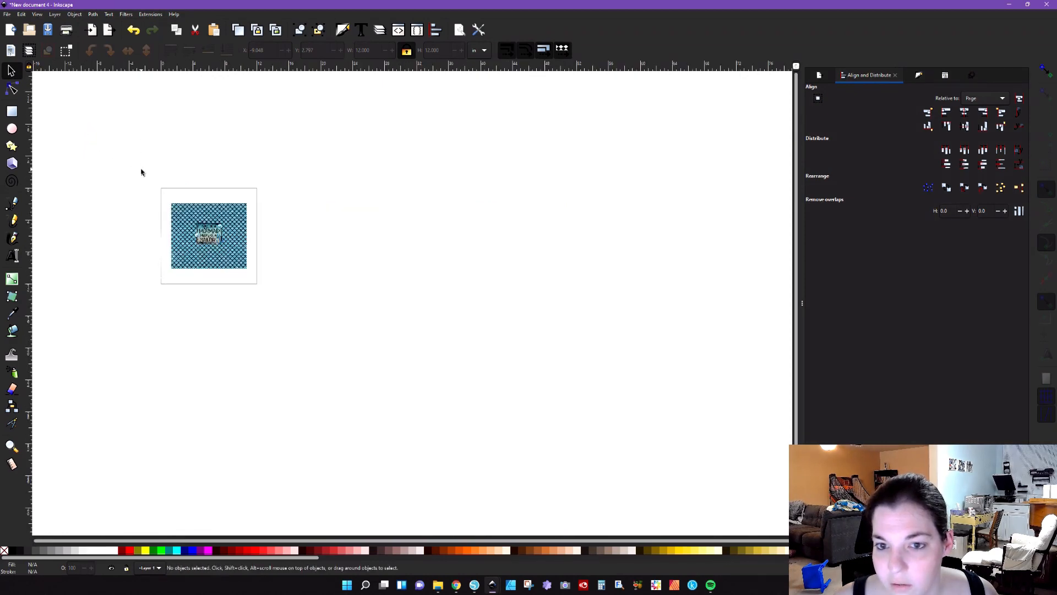
Turn on the checkerboard background in the document properties to make the white glow image easier to find.
{"action": "scroll", "coordinate": [82, 172], "scroll_direction": "up", "scroll_amount": 2}
{"action": "left_click_drag", "start_coordinate": [43, 89], "coordinate": [320, 318]}
{"action": "left_click", "coordinate": [145, 166]}
{"action": "left_click_drag", "start_coordinate": [89, 130], "coordinate": [136, 168]}
{"action": "left_click_drag", "start_coordinate": [125, 147], "coordinate": [137, 166]}
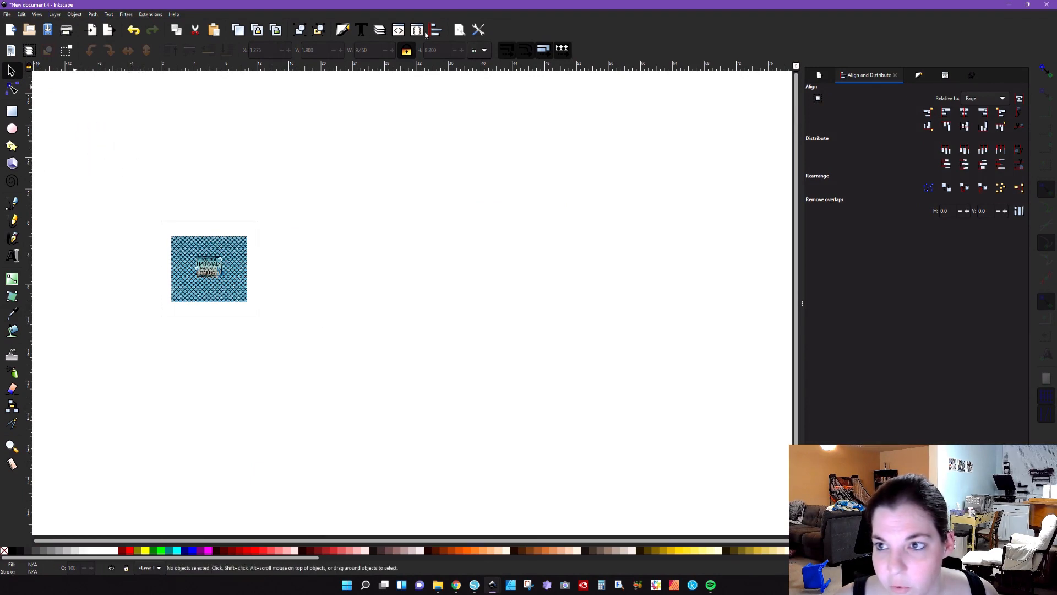
{"action": "left_click", "coordinate": [459, 30]}
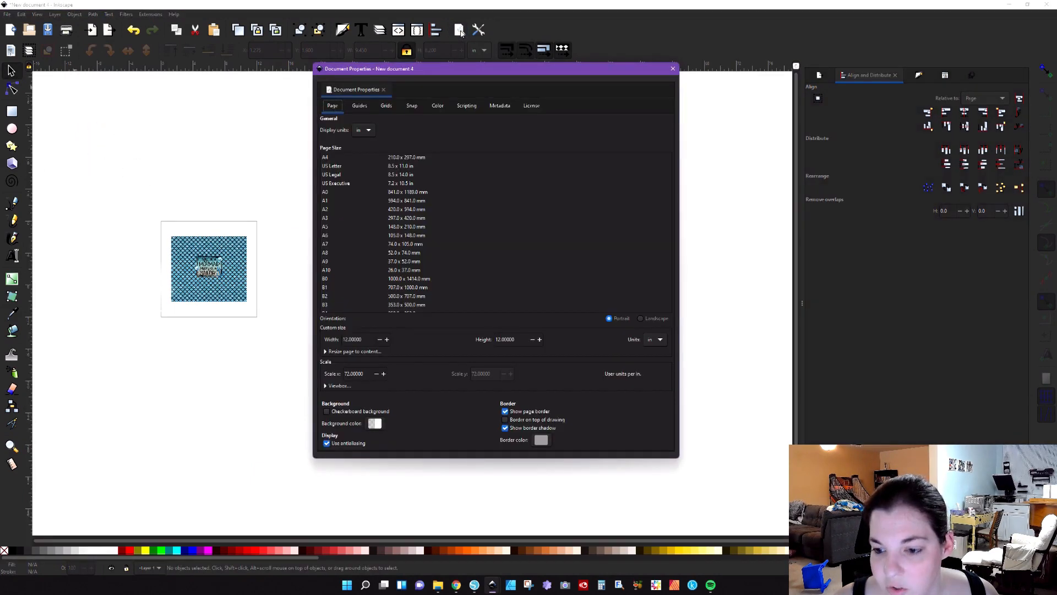
{"action": "left_click", "coordinate": [327, 411]}
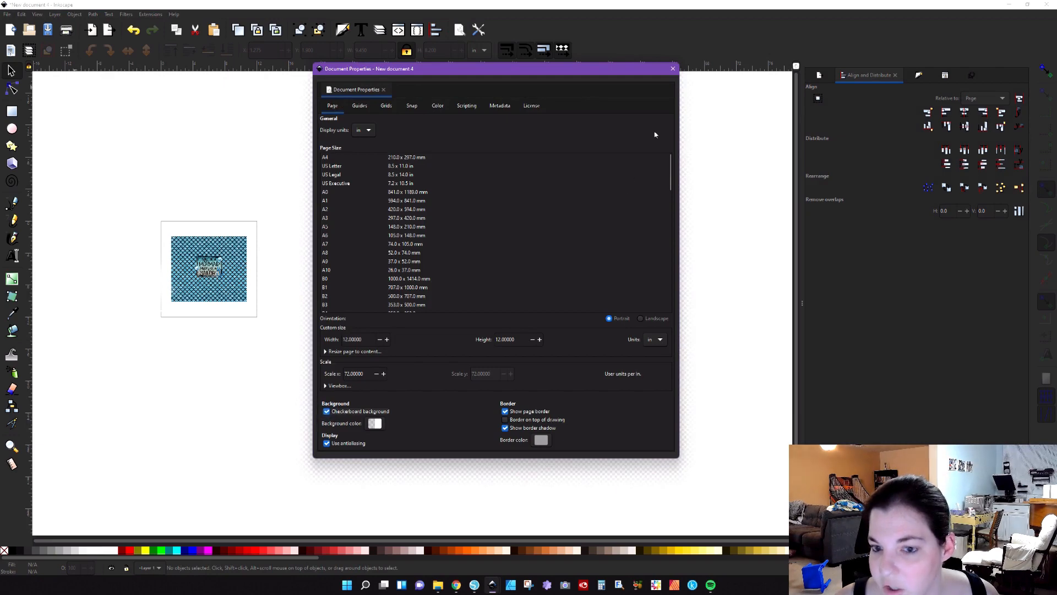
{"action": "left_click", "coordinate": [673, 69]}
Move the white glow image over the mermaid scale pattern and lower it behind the "Soul of a Mermaid" design.
{"action": "left_click_drag", "start_coordinate": [134, 305], "coordinate": [201, 286]}
{"action": "scroll", "coordinate": [192, 295], "scroll_direction": "up", "scroll_amount": 4}
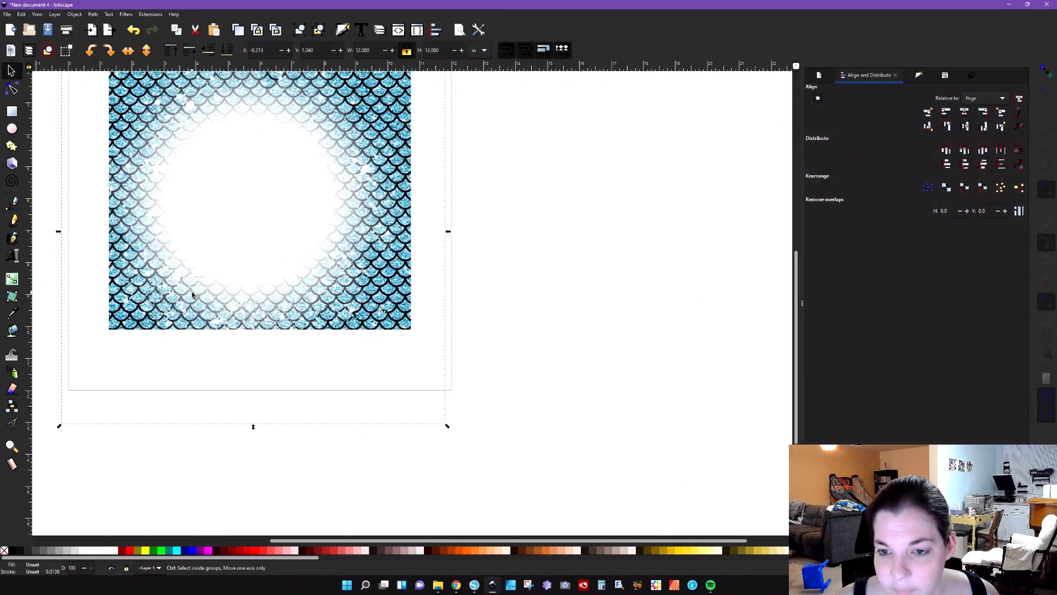
{"action": "scroll", "coordinate": [188, 313], "scroll_direction": "up", "scroll_amount": 5}
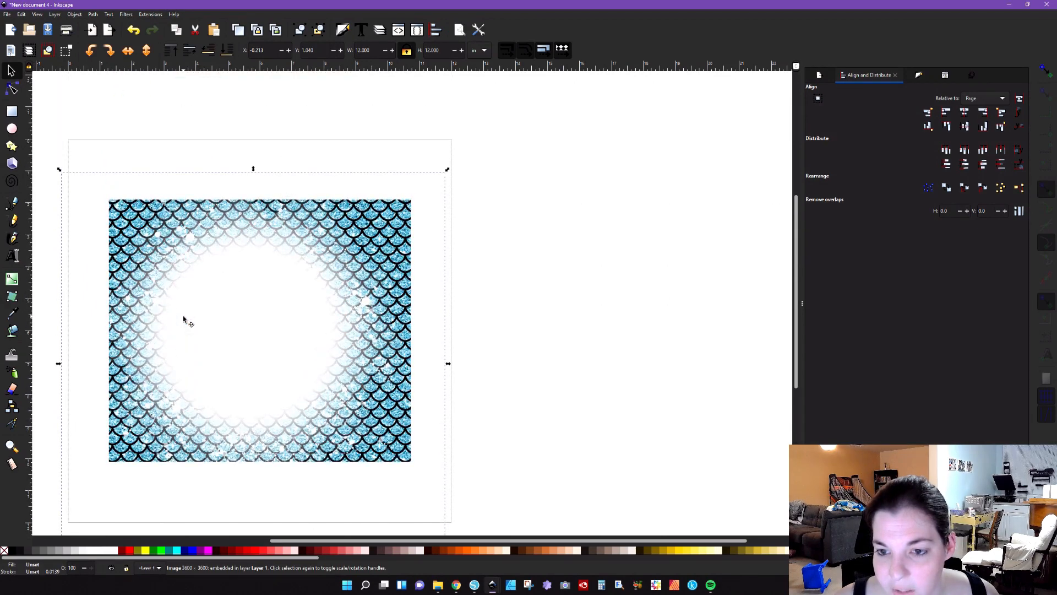
{"action": "left_click", "coordinate": [208, 52]}
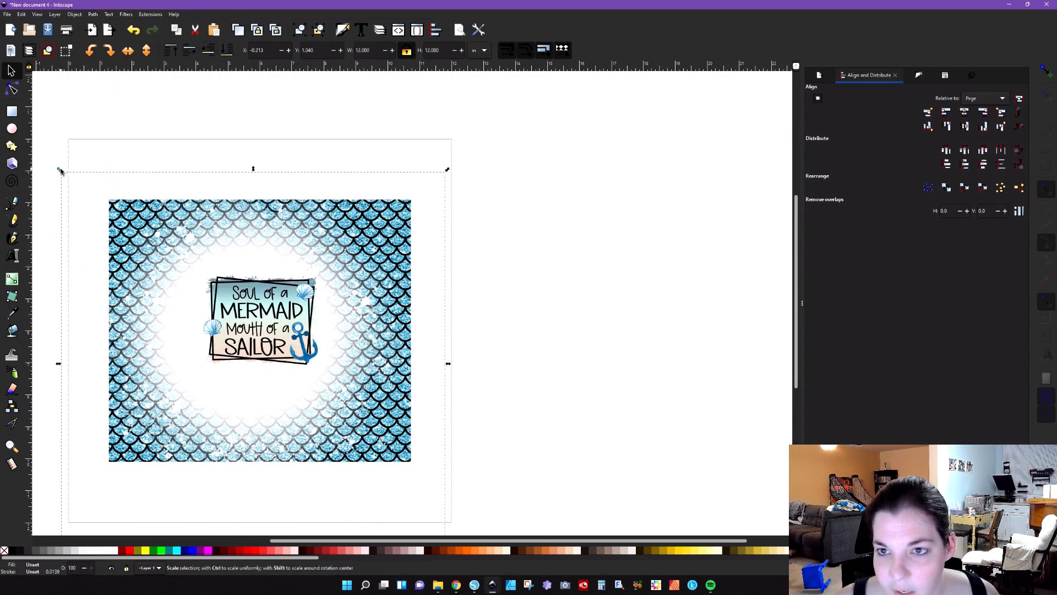
Scale the white glow image down to about 7.47 in and centre it on the page horizontally and vertically.
{"action": "left_click_drag", "start_coordinate": [61, 171], "coordinate": [213, 300]}
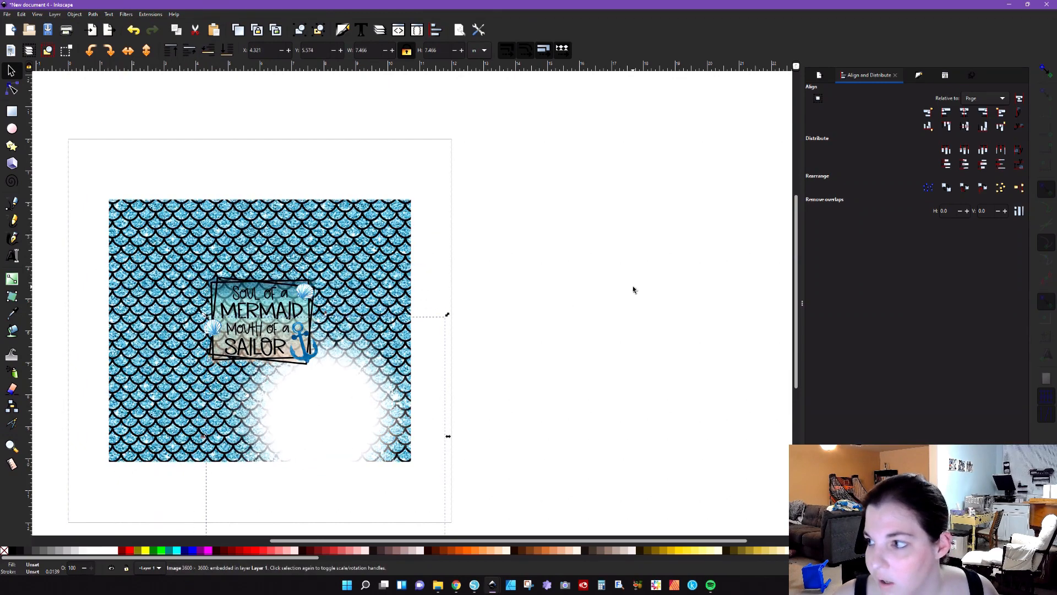
{"action": "left_click", "coordinate": [964, 113]}
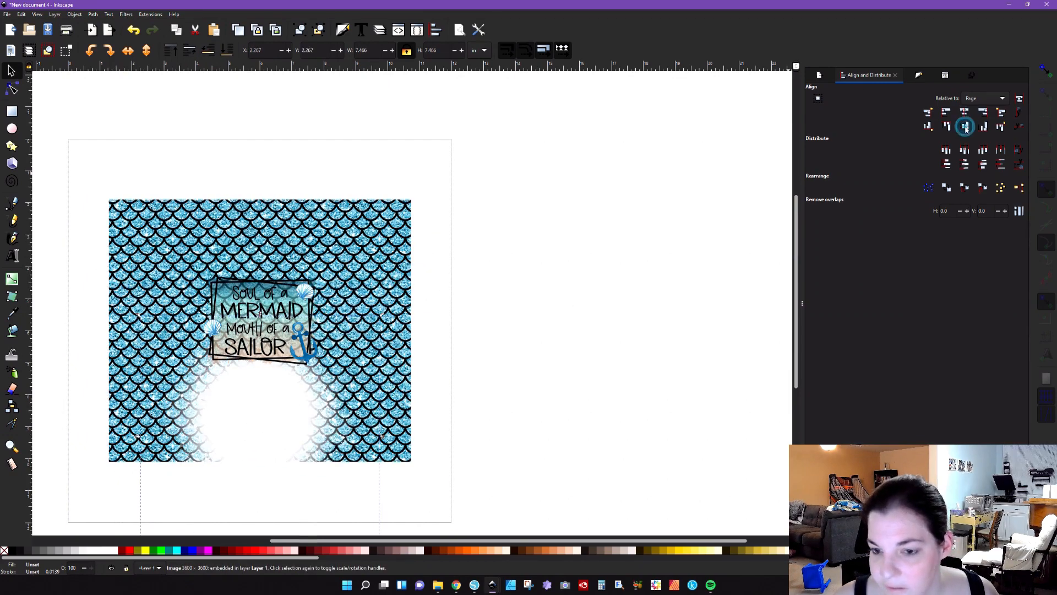
{"action": "left_click", "coordinate": [965, 126]}
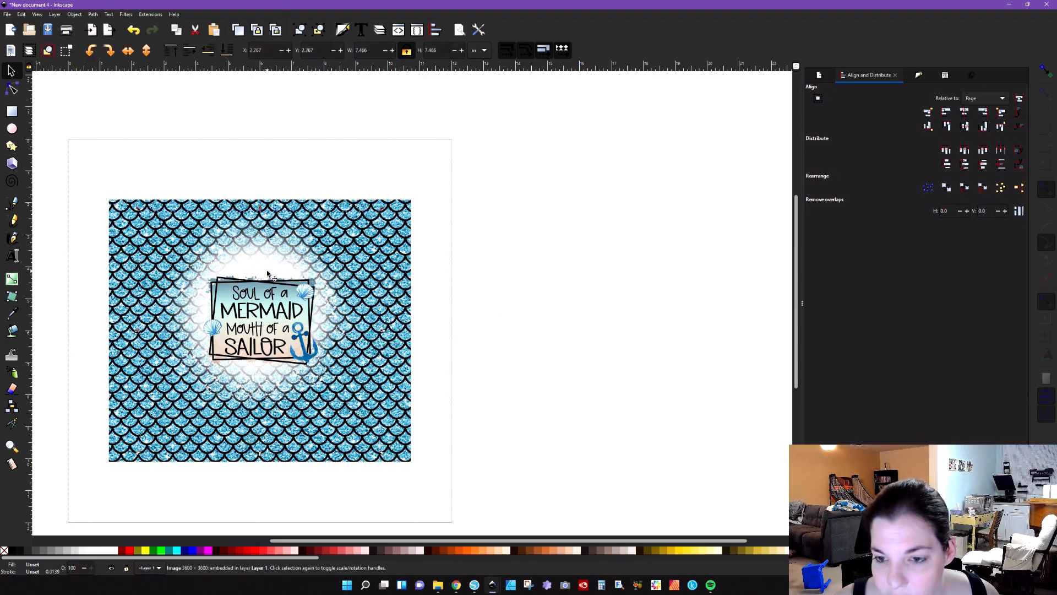
Shift the white glow image slightly down so it surrounds the "Soul of a Mermaid" design more evenly.
{"action": "scroll", "coordinate": [261, 272], "scroll_direction": "up", "scroll_amount": 2}
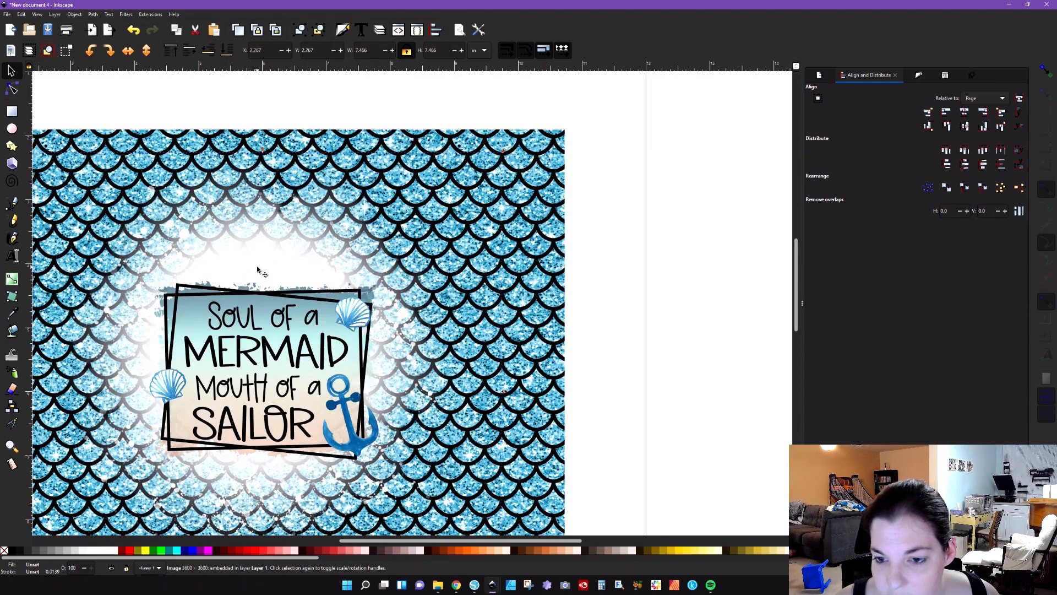
{"action": "scroll", "coordinate": [308, 405], "scroll_direction": "down", "scroll_amount": 1}
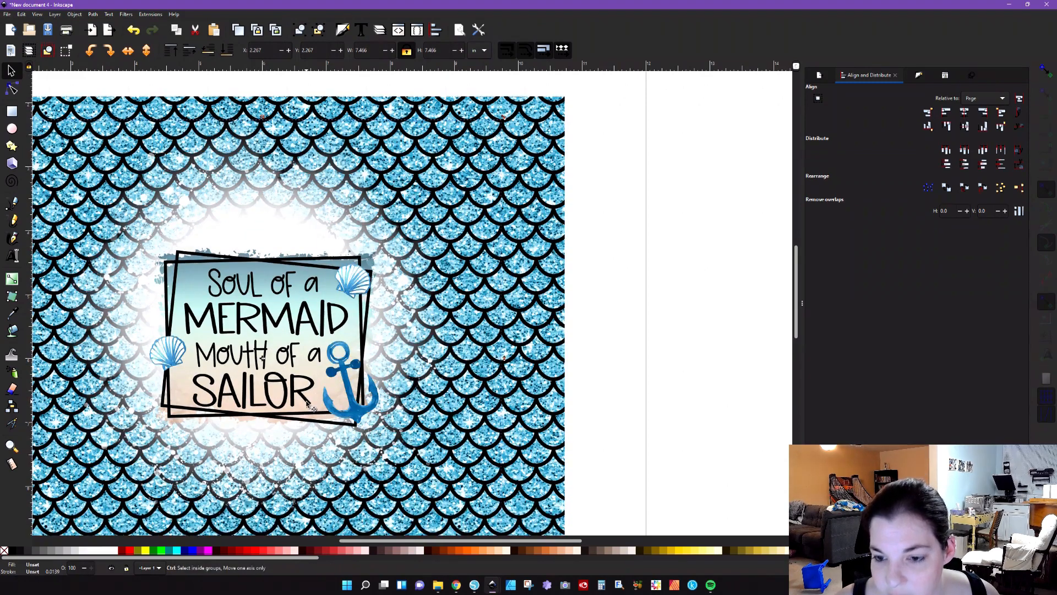
{"action": "scroll", "coordinate": [307, 404], "scroll_direction": "down", "scroll_amount": 1}
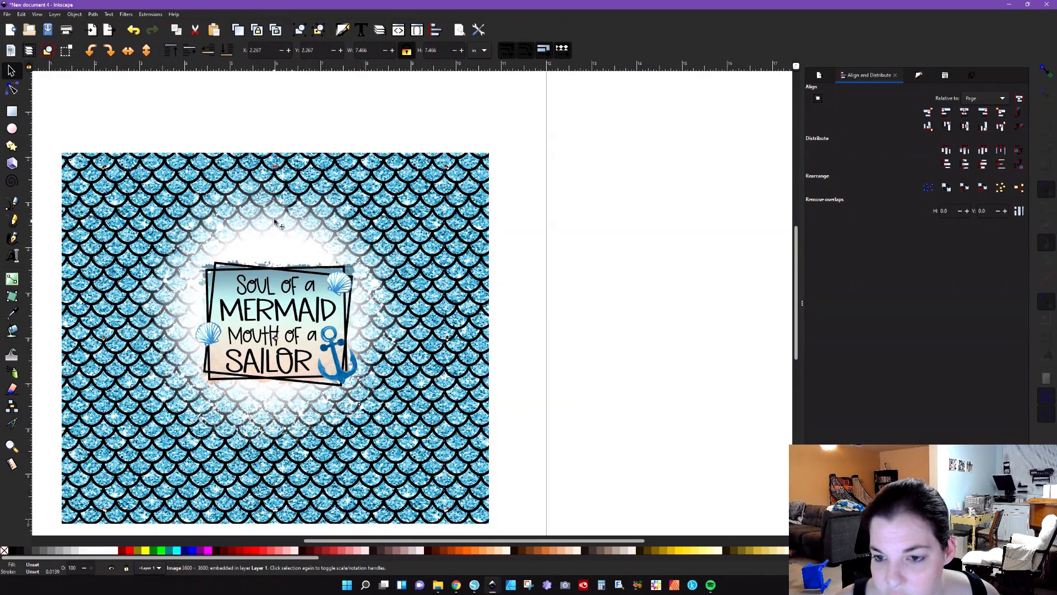
{"action": "left_click", "coordinate": [285, 256]}
{"action": "left_click_drag", "start_coordinate": [285, 257], "coordinate": [295, 282]}
Centre the "Soul of a Mermaid" design on the page in both directions and move the white glow down to match.
{"action": "left_click", "coordinate": [278, 311]}
{"action": "left_click", "coordinate": [964, 112]}
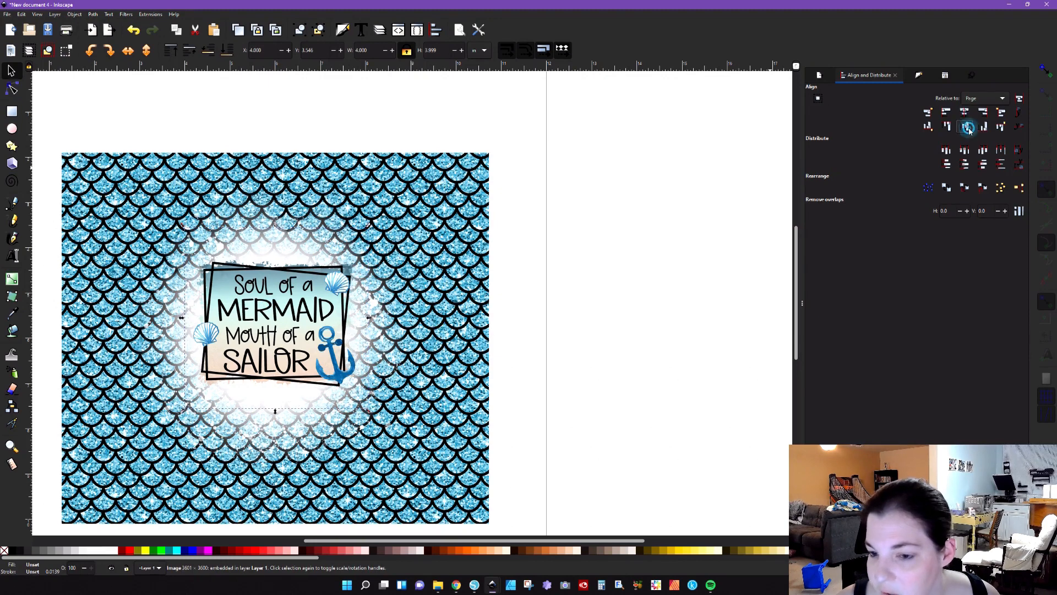
{"action": "left_click", "coordinate": [965, 126]}
{"action": "left_click", "coordinate": [269, 273]}
{"action": "left_click_drag", "start_coordinate": [269, 278], "coordinate": [267, 298]}
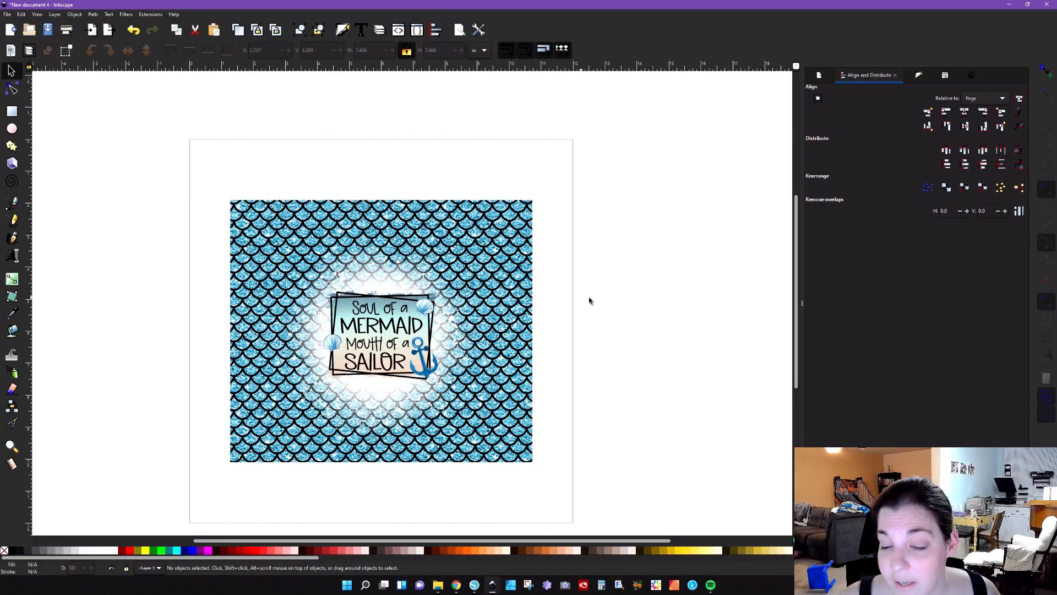
Select the clipped mermaid scale image and set the PNG export area to the selection.
{"action": "left_click", "coordinate": [261, 209]}
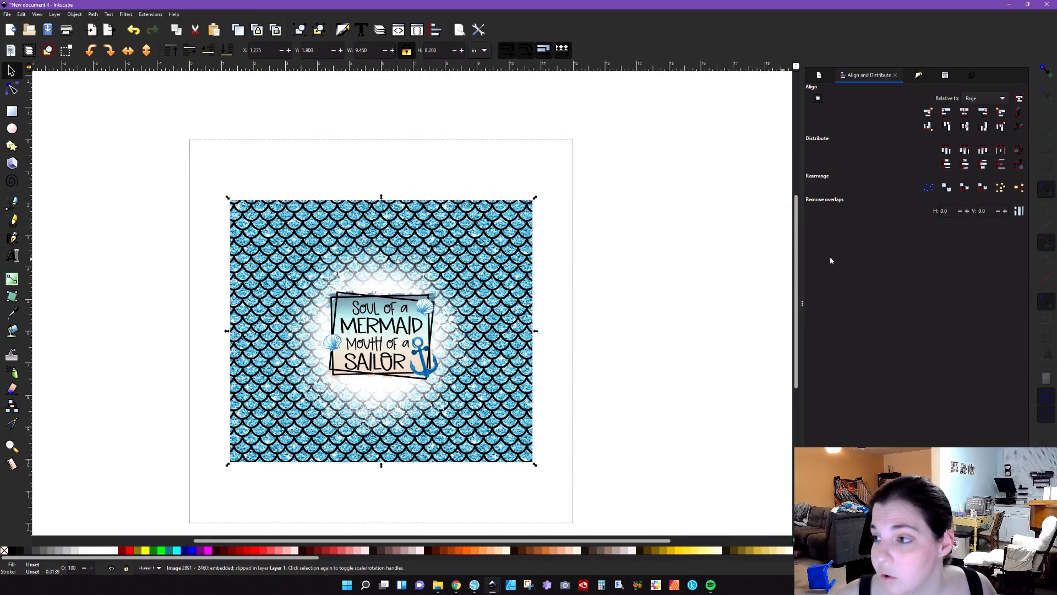
{"action": "left_click", "coordinate": [819, 75]}
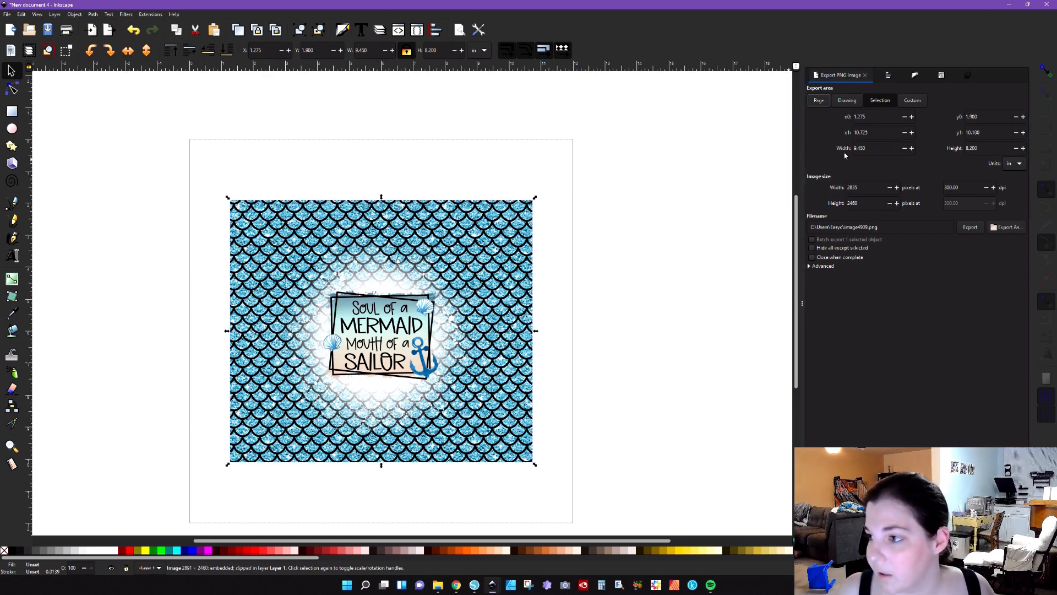
{"action": "left_click", "coordinate": [881, 101]}
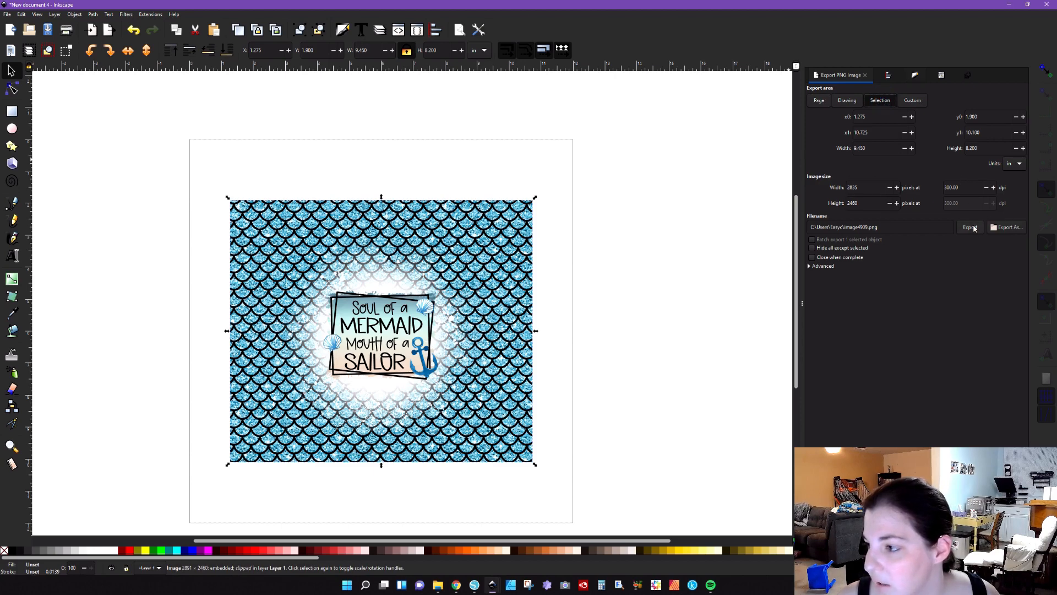
Export the wrap to the Desktop as a PNG named "mermaid pattern".
{"action": "left_click", "coordinate": [995, 228]}
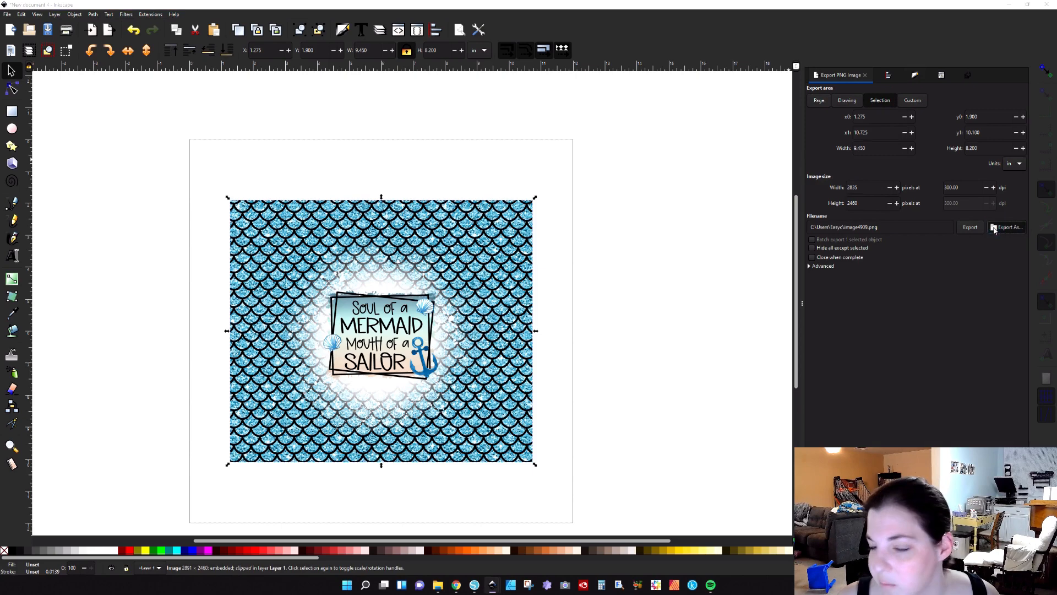
{"action": "left_click", "coordinate": [141, 98]}
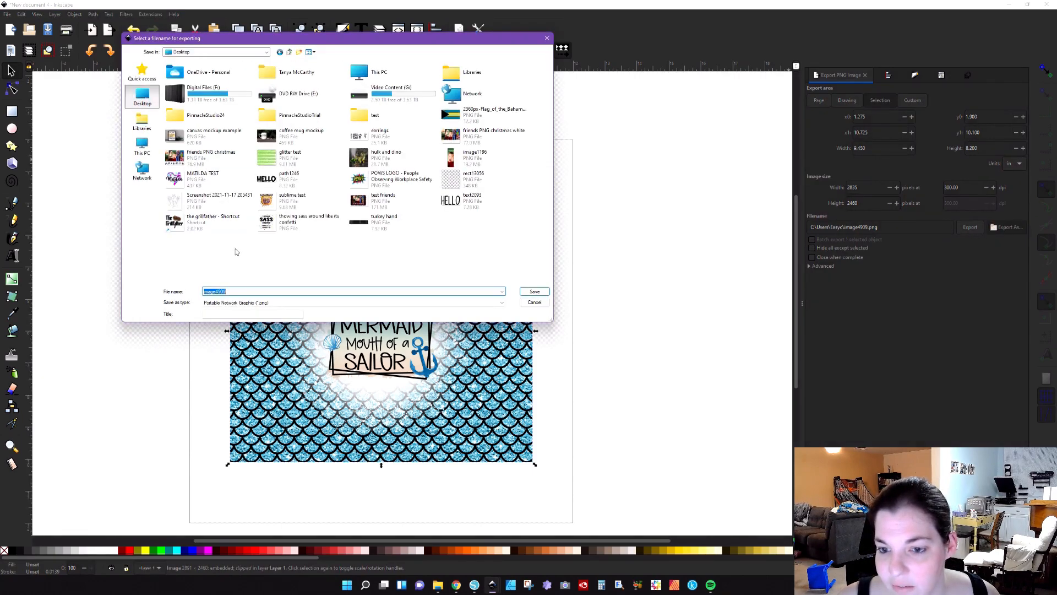
{"action": "type", "text": "me"}
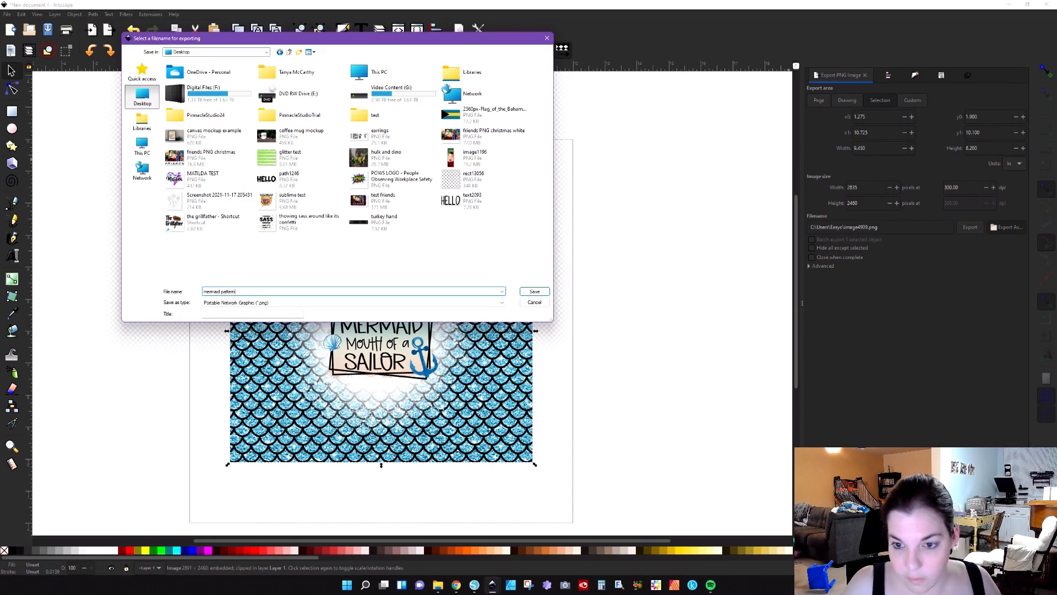
{"action": "type", "text": "rmaid pattern"}
{"action": "key", "text": "Return"}
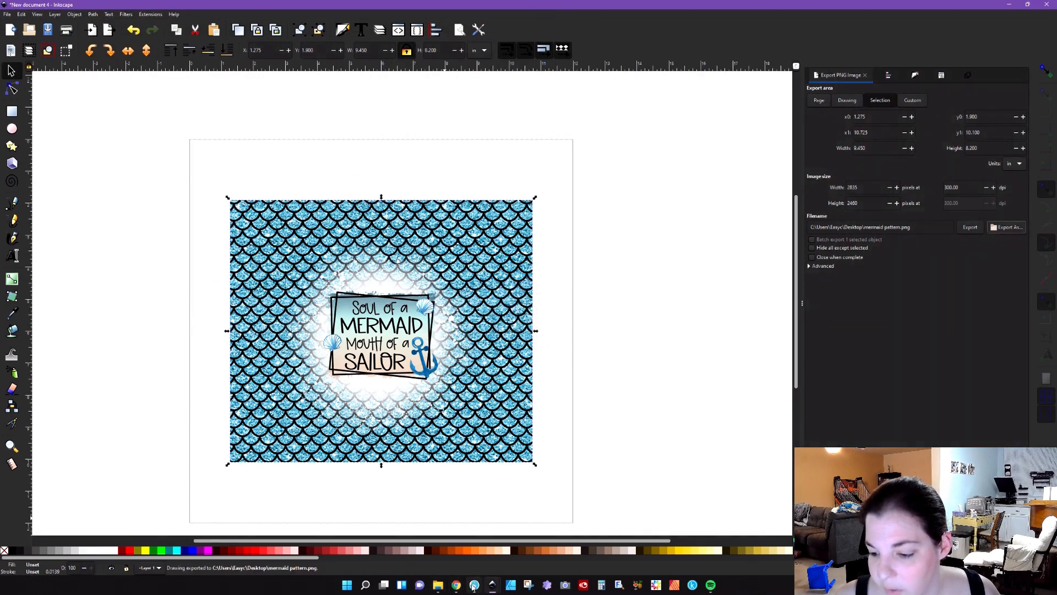
Switch to Silhouette Studio, open the mermaid pattern PNG and centre it on the page horizontally and vertically.
{"action": "left_click", "coordinate": [473, 587]}
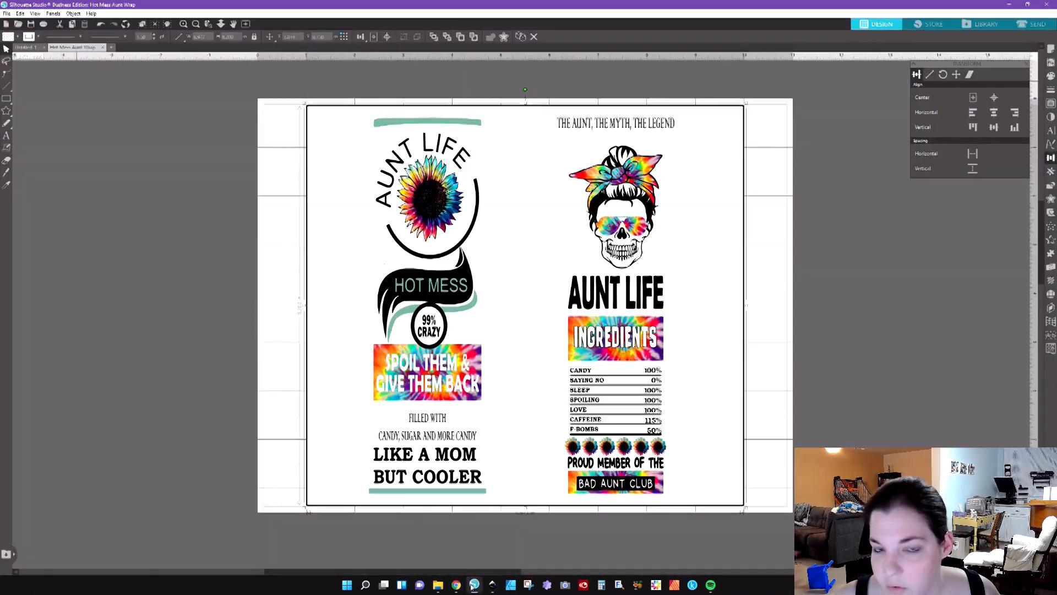
{"action": "left_click", "coordinate": [7, 15]}
{"action": "left_click", "coordinate": [46, 56]}
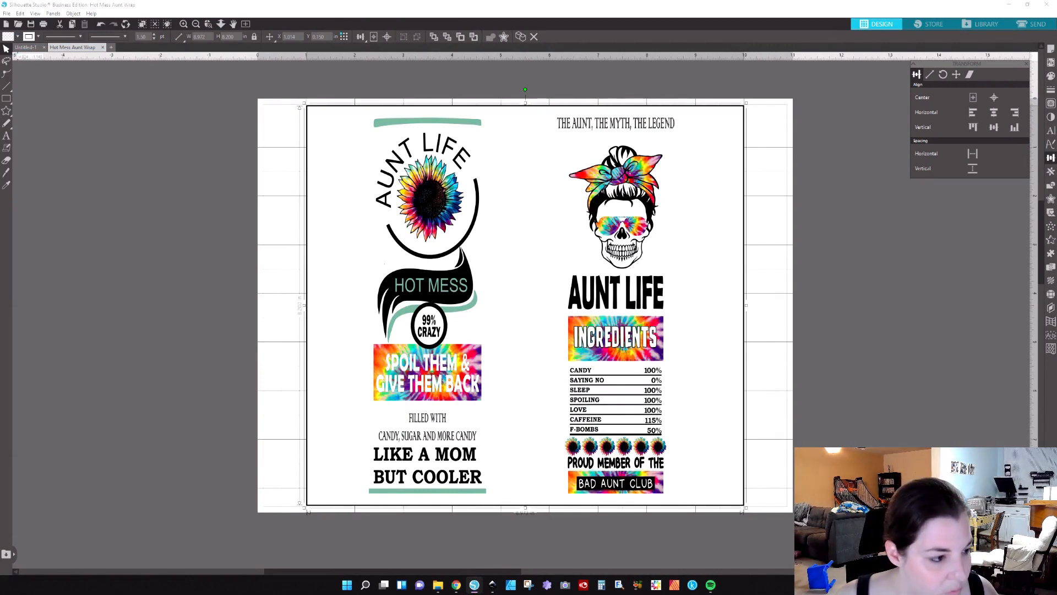
{"action": "double_click", "coordinate": [330, 260]}
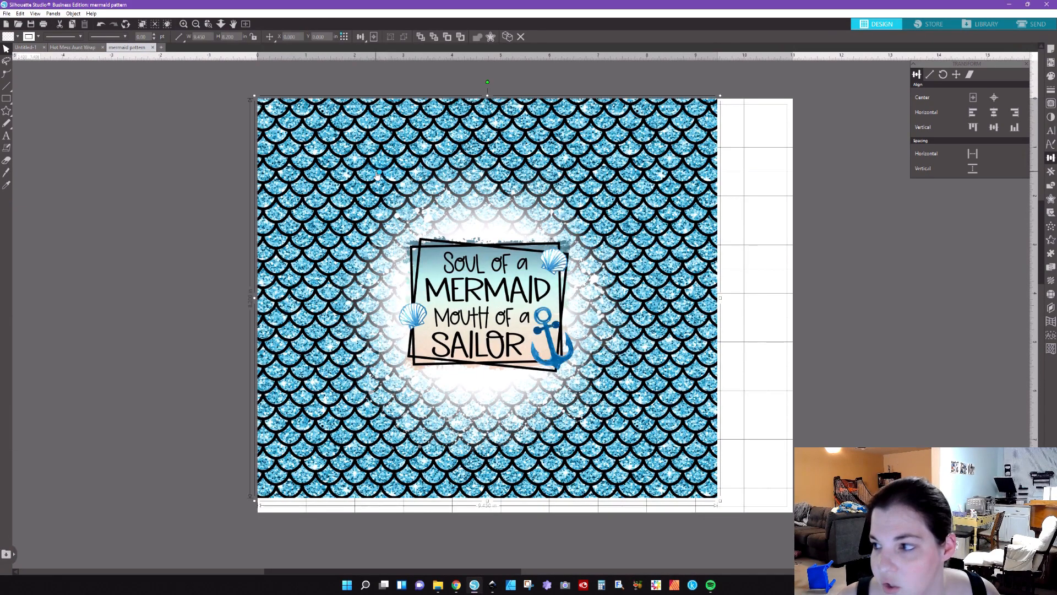
{"action": "left_click", "coordinate": [994, 112]}
{"action": "left_click", "coordinate": [993, 127]}
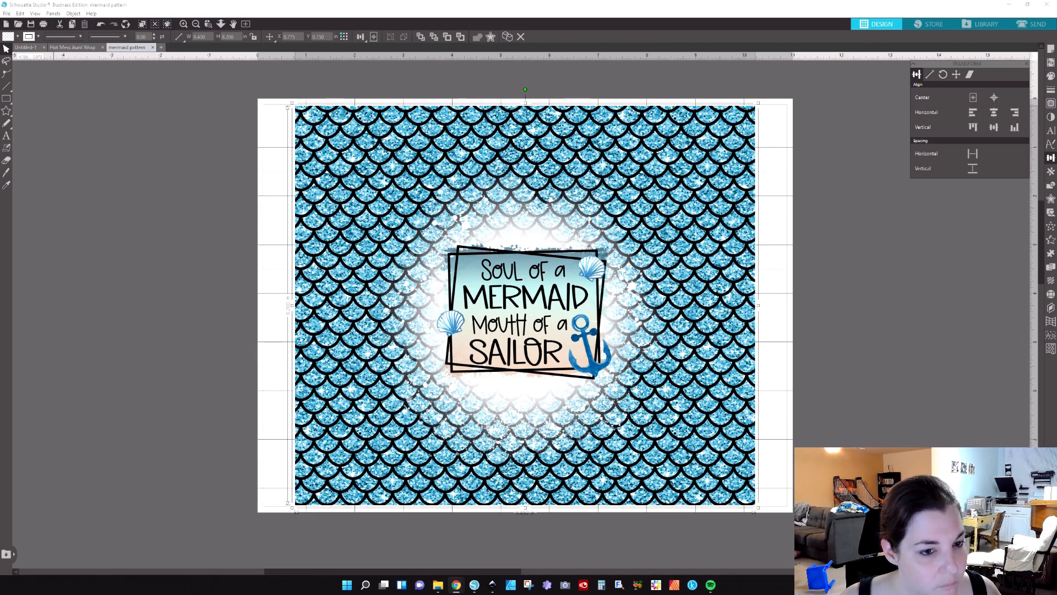
Switch to Photopea, open the WRAP Design 9.3x8.2 smart object for editing, and open the mermaid pattern PNG from the Desktop.
{"action": "left_click_drag", "start_coordinate": [413, 594], "coordinate": [573, 1]}
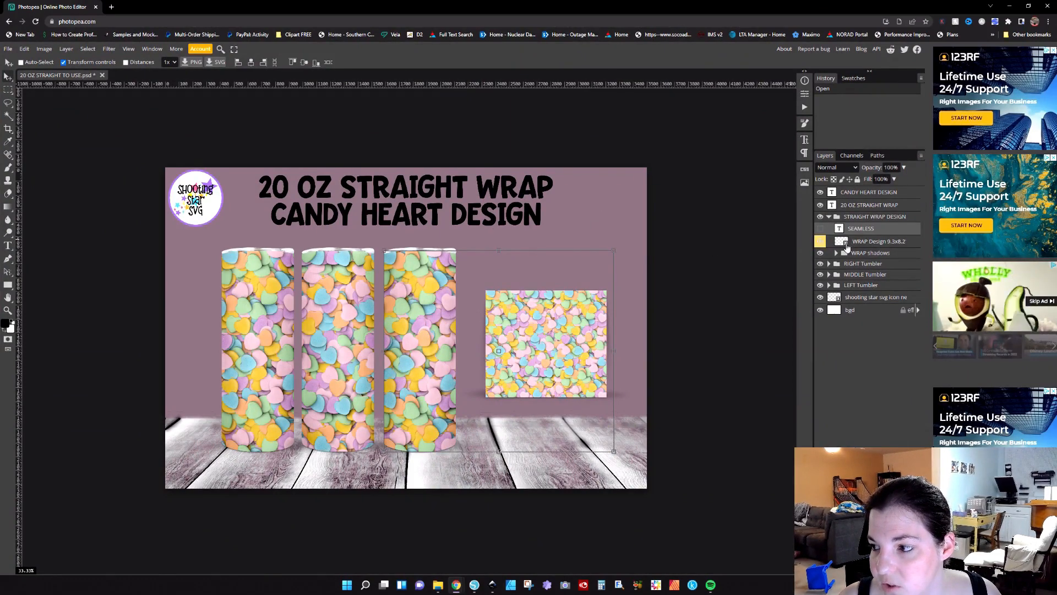
{"action": "double_click", "coordinate": [841, 242]}
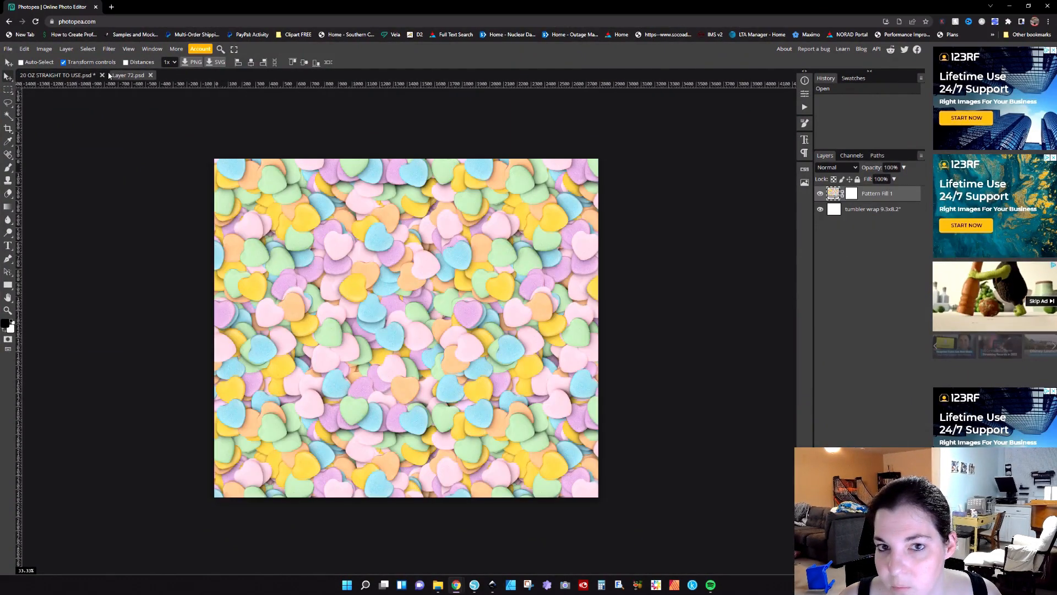
{"action": "left_click", "coordinate": [22, 49]}
{"action": "left_click", "coordinate": [9, 49]}
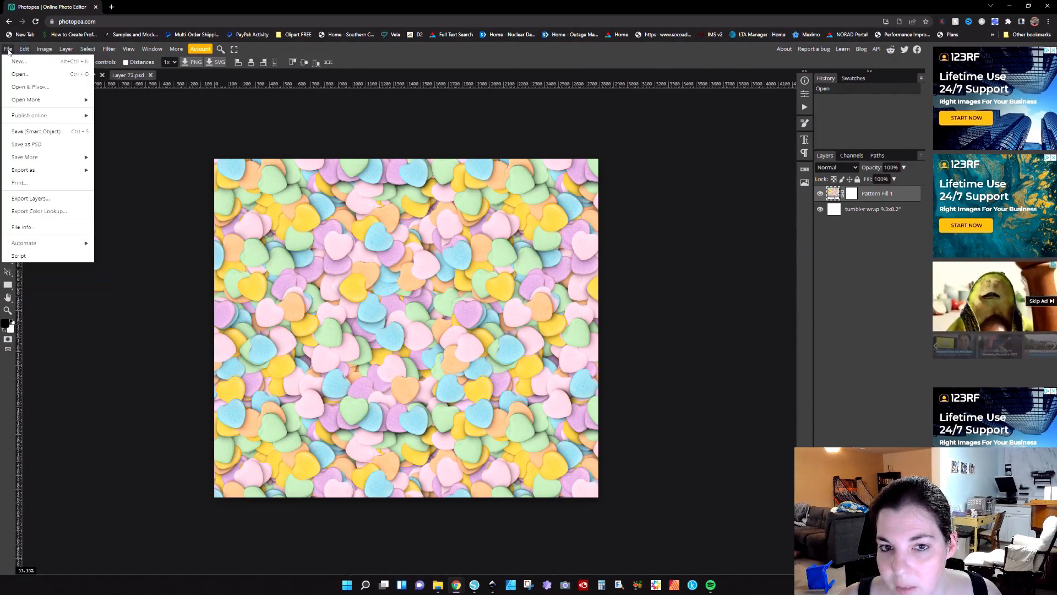
{"action": "left_click", "coordinate": [19, 74]}
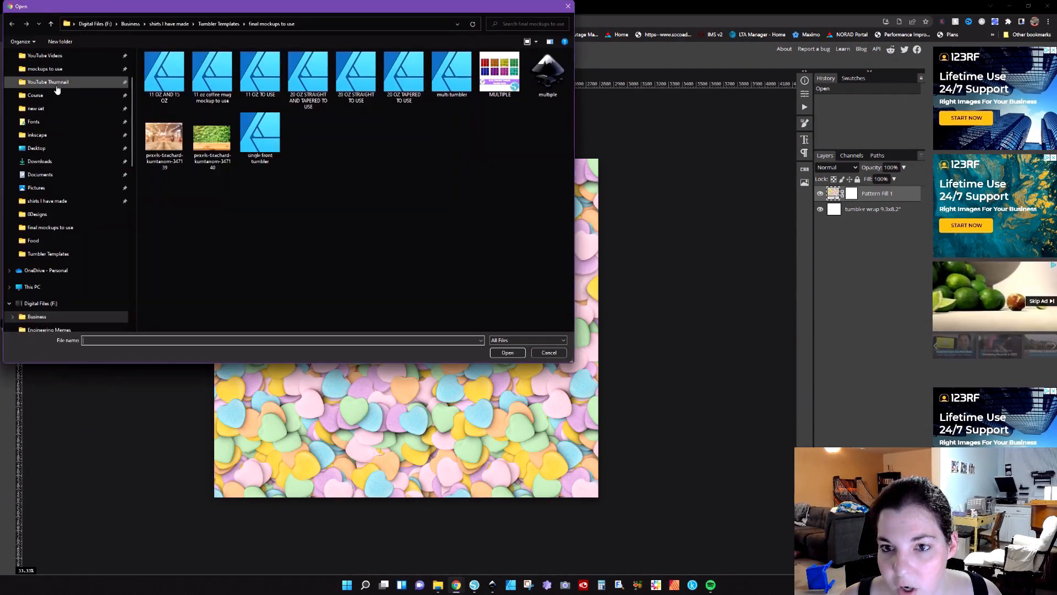
{"action": "left_click", "coordinate": [61, 149]}
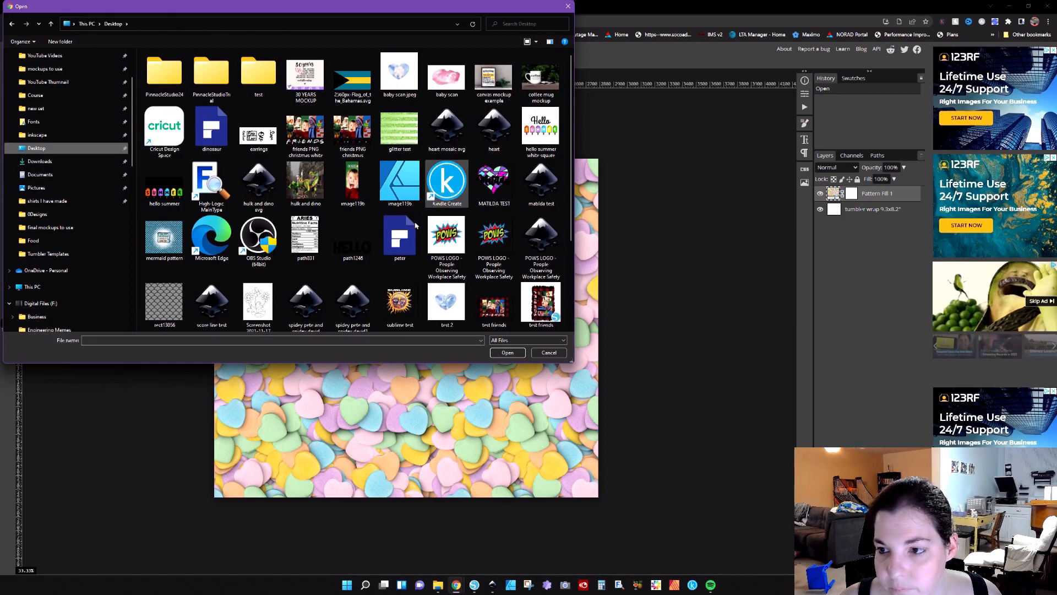
{"action": "scroll", "coordinate": [404, 250], "scroll_direction": "down", "scroll_amount": 2}
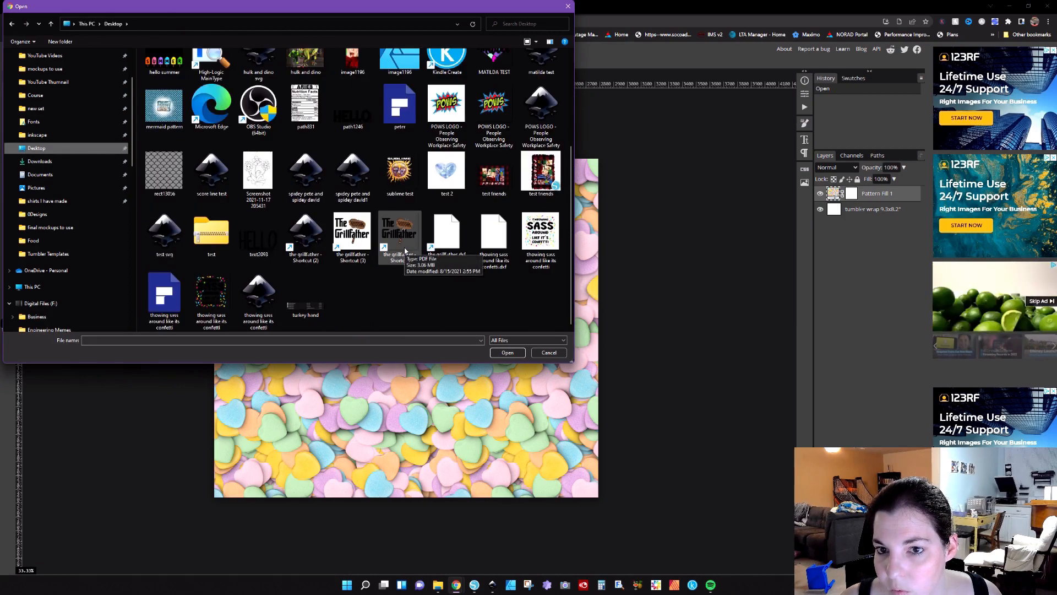
{"action": "double_click", "coordinate": [151, 105]}
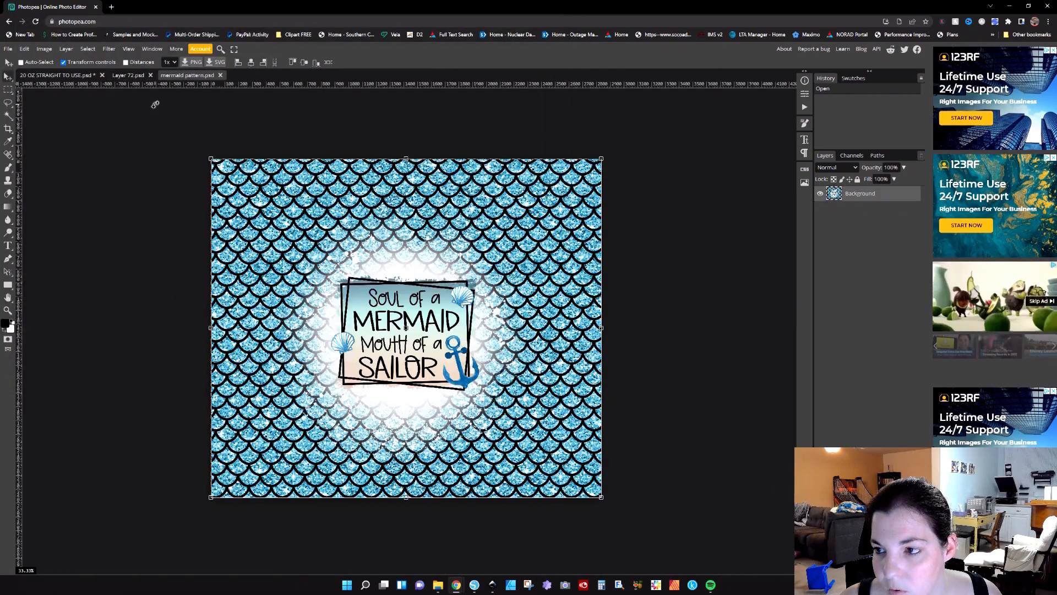
{"action": "right_click", "coordinate": [850, 193]}
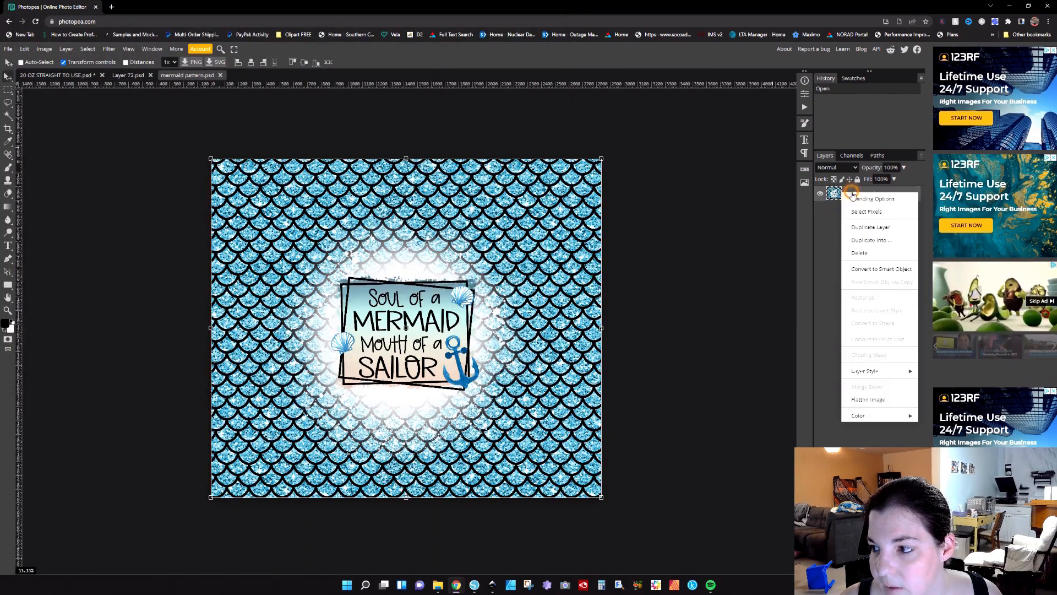
{"action": "left_click", "coordinate": [863, 227]}
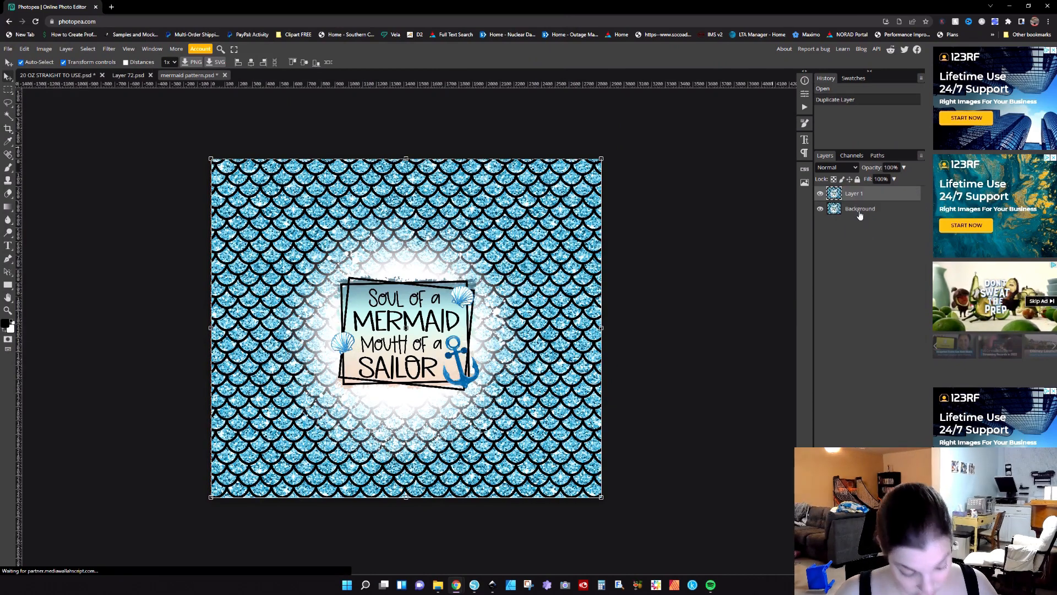
{"action": "key", "text": "ctrl+z"}
Duplicate the mermaid pattern's Background layer into the Layer 72.psd document.
{"action": "right_click", "coordinate": [851, 194]}
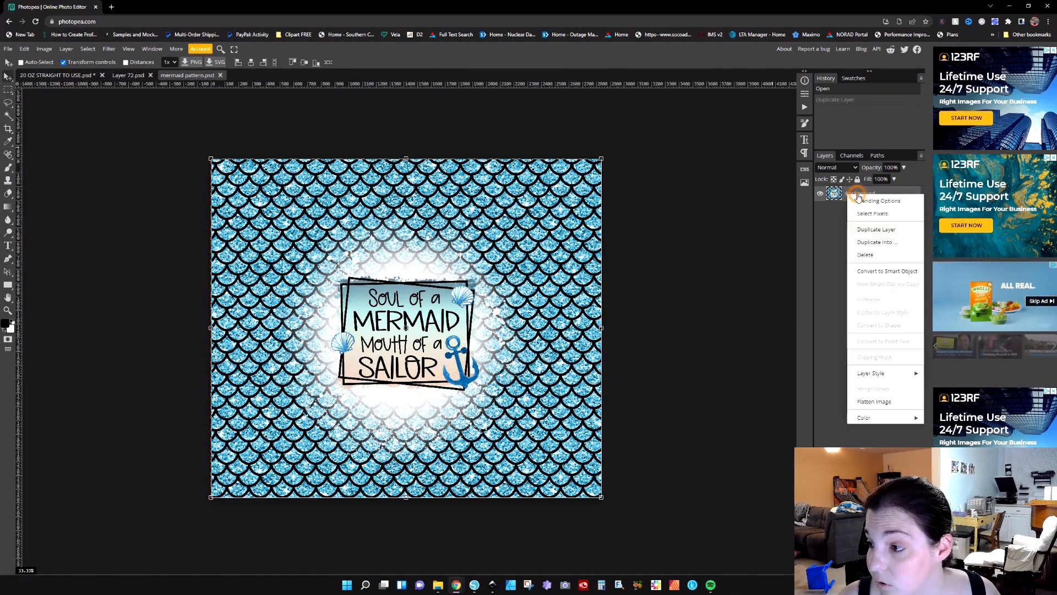
{"action": "left_click", "coordinate": [876, 242]}
{"action": "left_click", "coordinate": [142, 130]}
{"action": "left_click", "coordinate": [142, 147]}
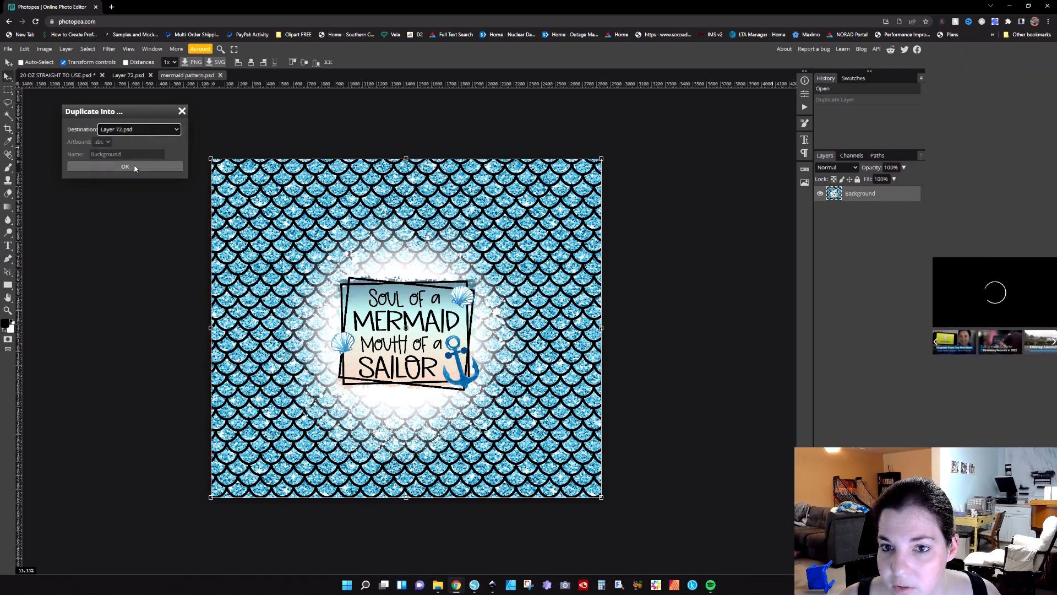
{"action": "left_click", "coordinate": [125, 166]}
In Layer 72.psd, narrow the mermaid layer to 98.41% width to fit the canvas, save the smart object, and return to the tumbler mockup.
{"action": "left_click", "coordinate": [128, 75]}
{"action": "left_click_drag", "start_coordinate": [604, 328], "coordinate": [603, 329]}
{"action": "left_click_drag", "start_coordinate": [602, 330], "coordinate": [598, 328]}
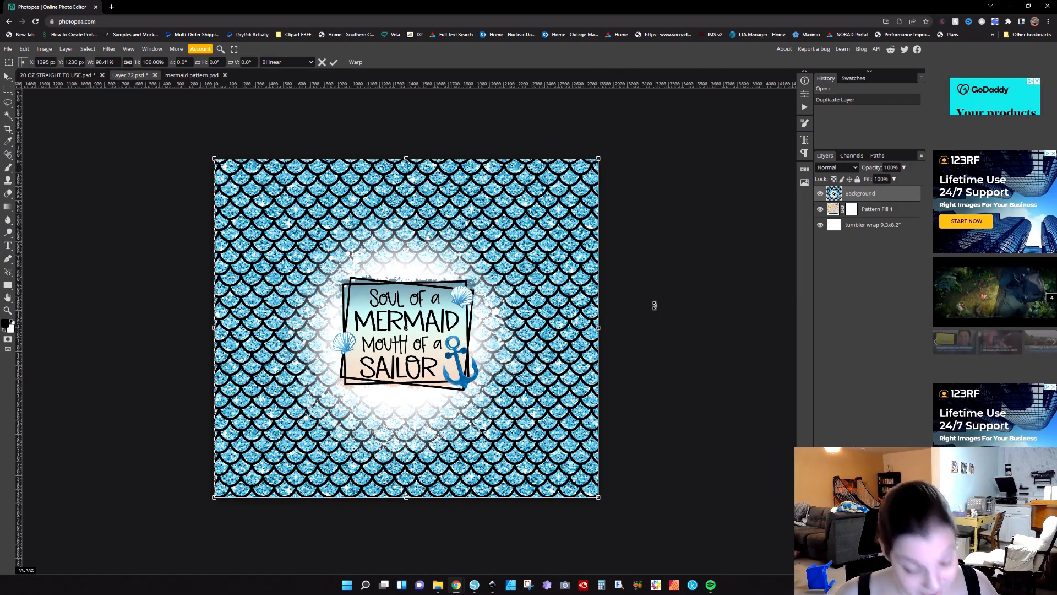
{"action": "key", "text": "Return"}
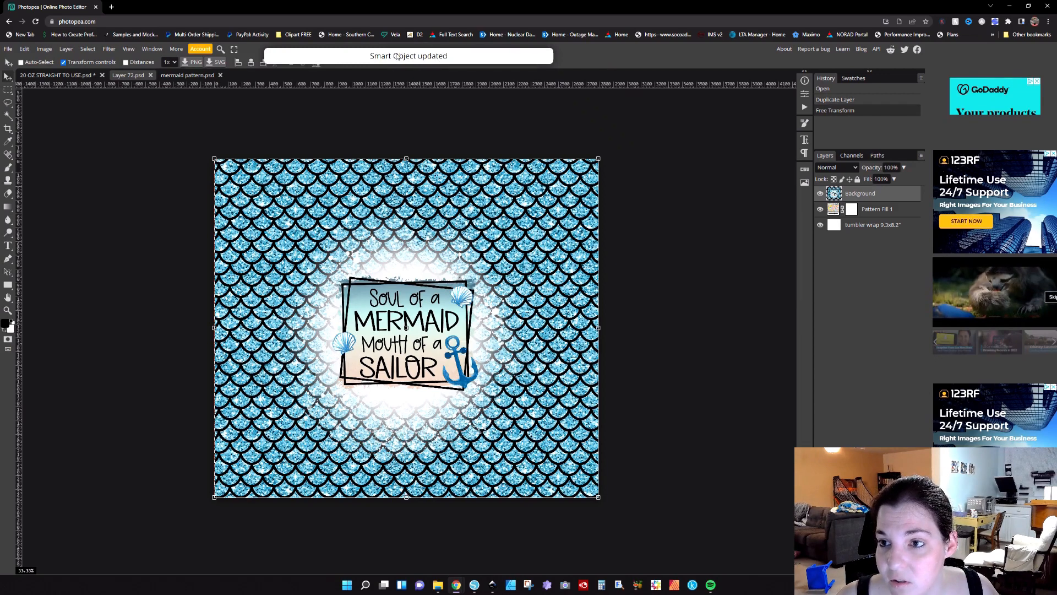
{"action": "left_click", "coordinate": [66, 75]}
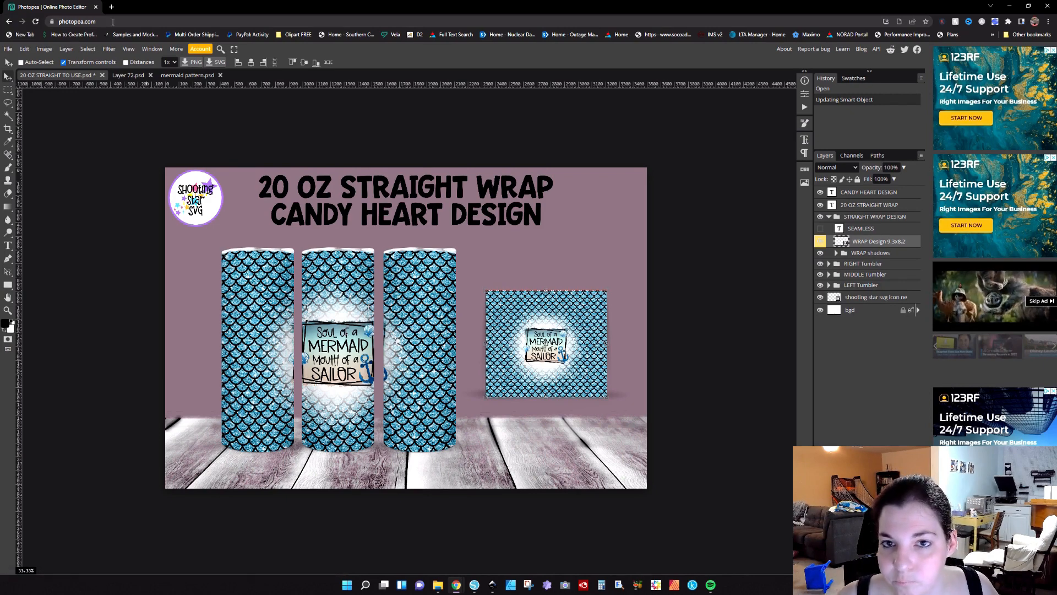
Close the Photopea page without saving its changes and switch to the mermaid wrap document in Inkscape.
{"action": "left_click", "coordinate": [96, 8]}
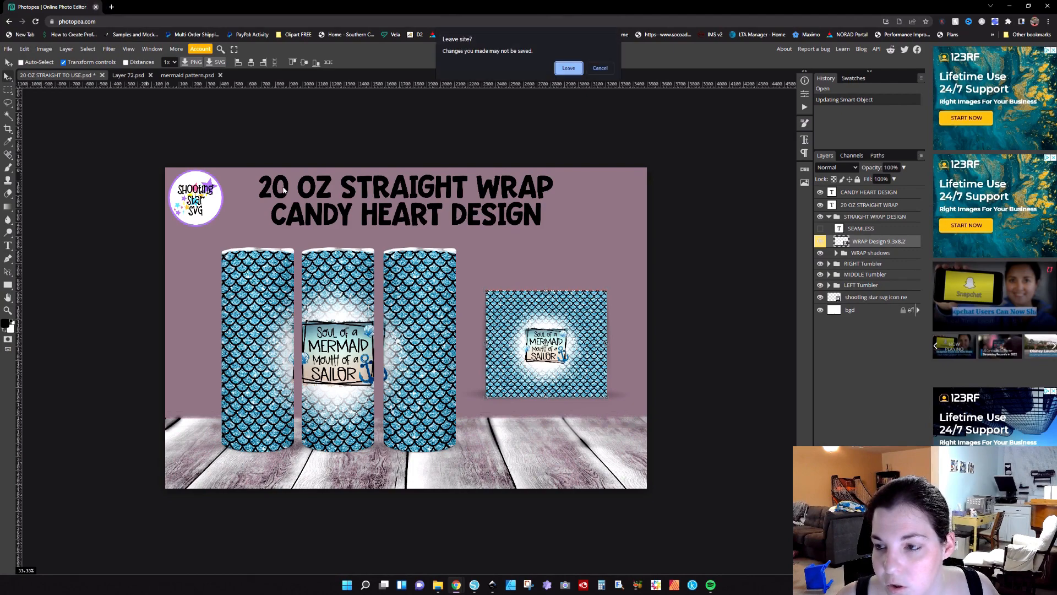
{"action": "left_click", "coordinate": [569, 68]}
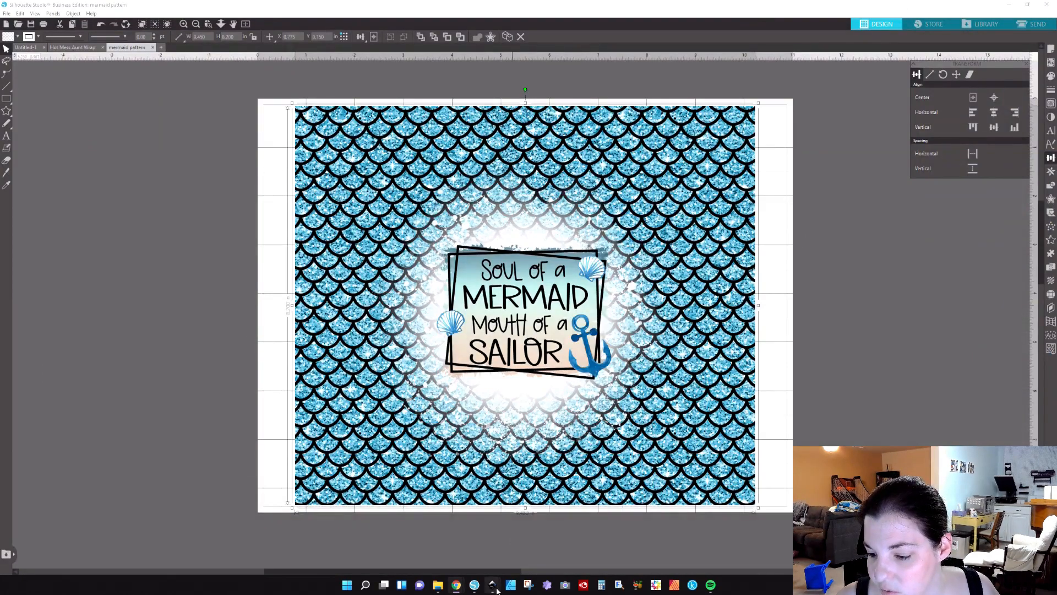
{"action": "mouse_move", "coordinate": [492, 585]}
{"action": "left_click", "coordinate": [614, 542]}
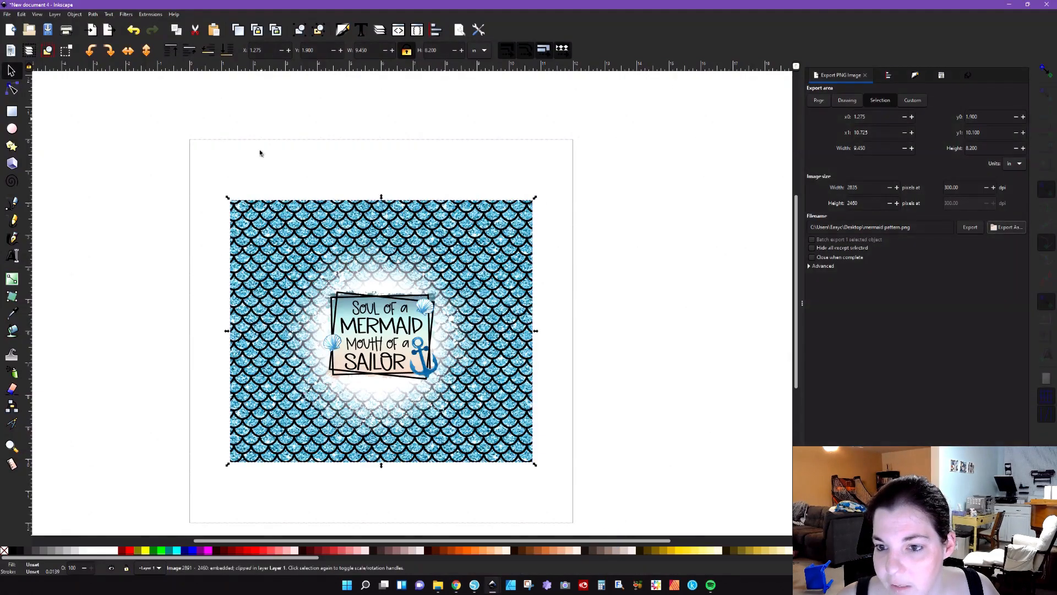
{"action": "scroll", "coordinate": [257, 183], "scroll_direction": "down", "scroll_amount": 1}
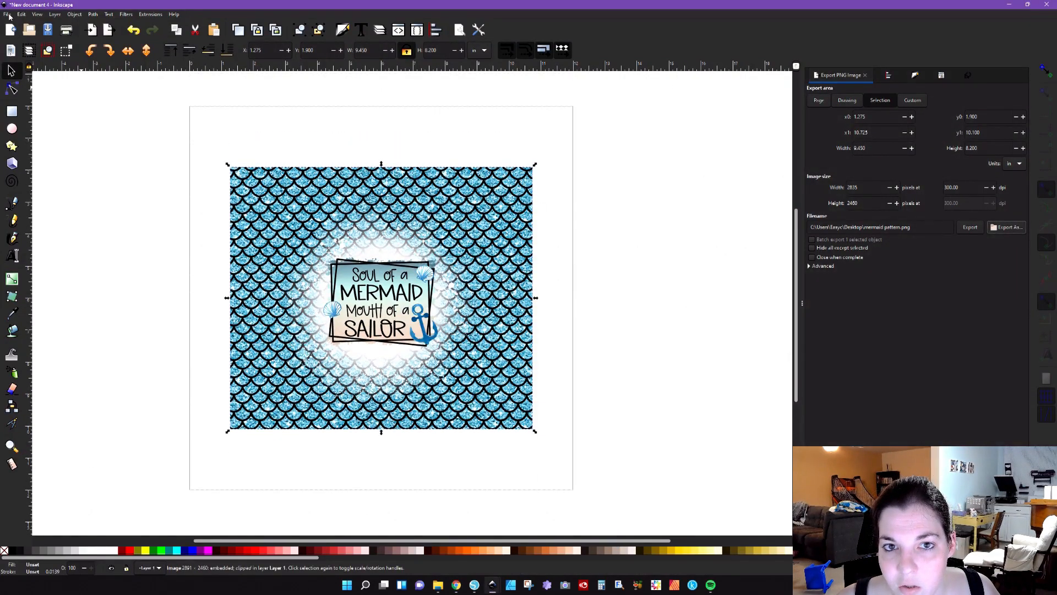
{"action": "left_click", "coordinate": [8, 15]}
{"action": "left_click", "coordinate": [28, 43]}
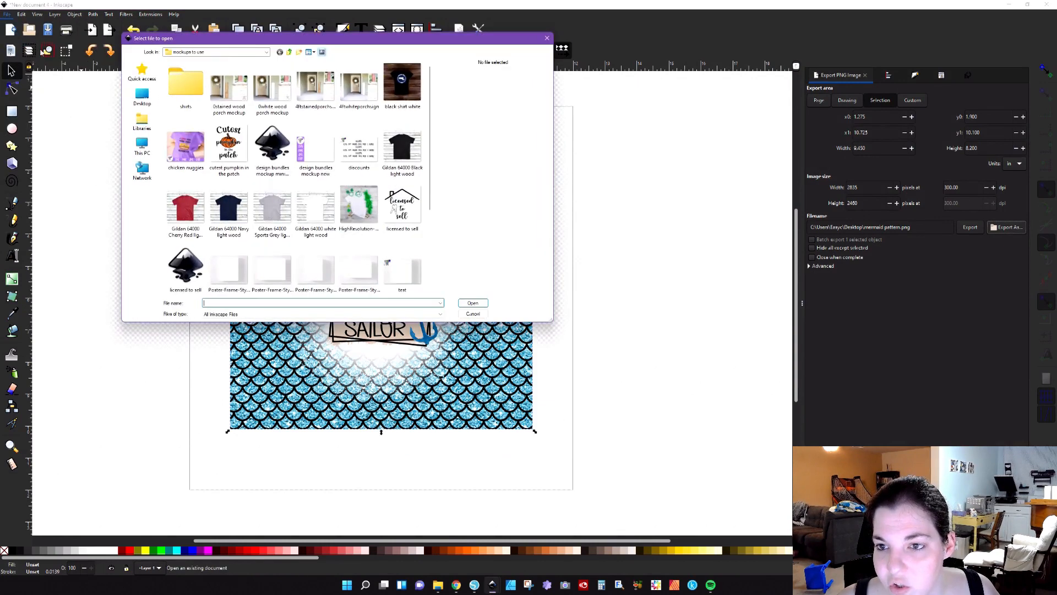
{"action": "key", "text": "Escape"}
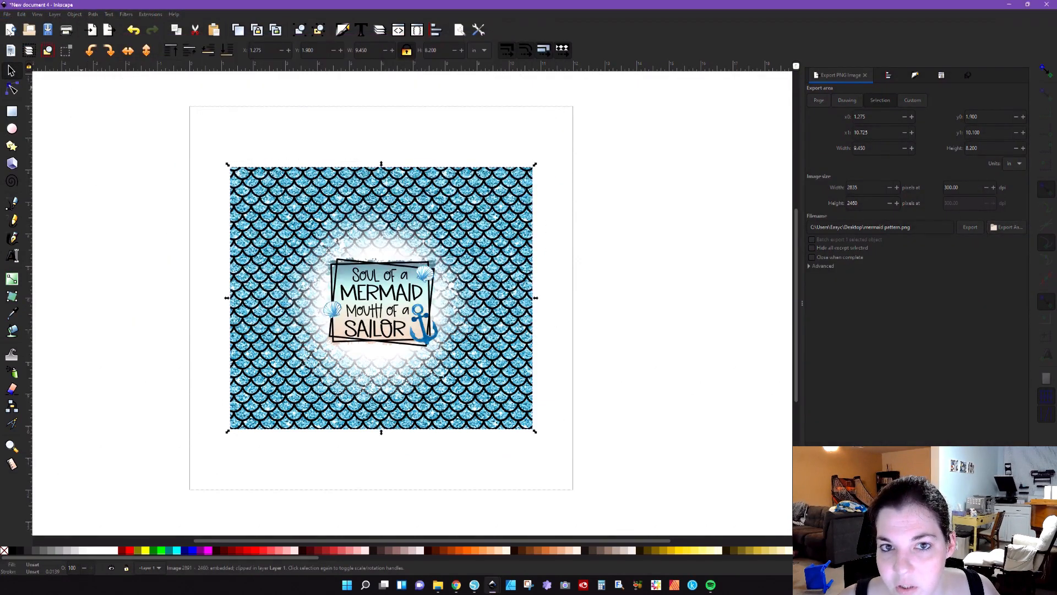
Create a new document and draw a 9.45 x 8.2 in rectangle near the middle of the page.
{"action": "key", "text": "ctrl+n"}
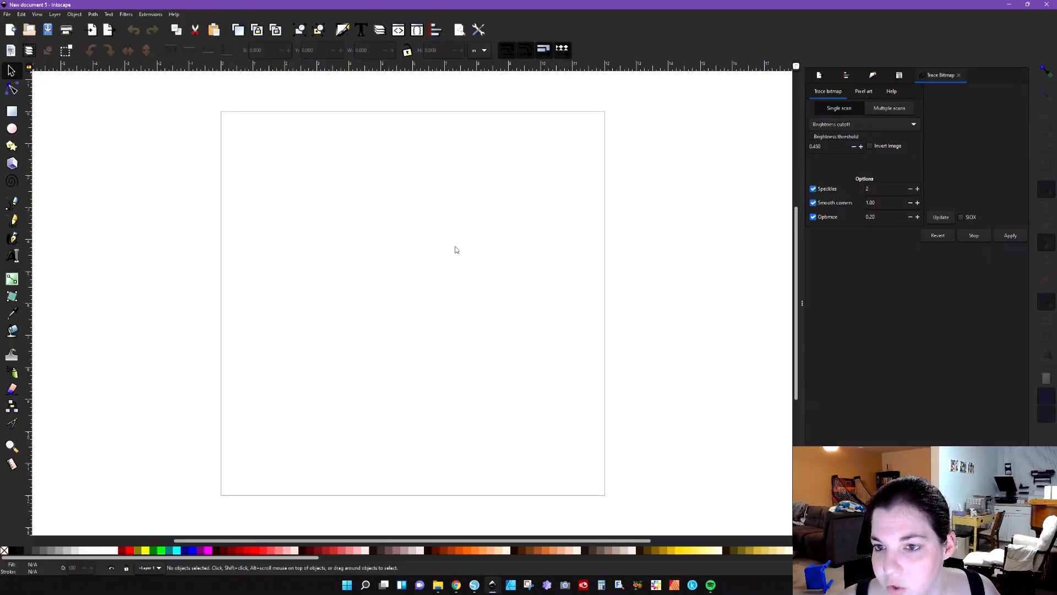
{"action": "left_click", "coordinate": [12, 111]}
{"action": "left_click_drag", "start_coordinate": [268, 189], "coordinate": [427, 332]}
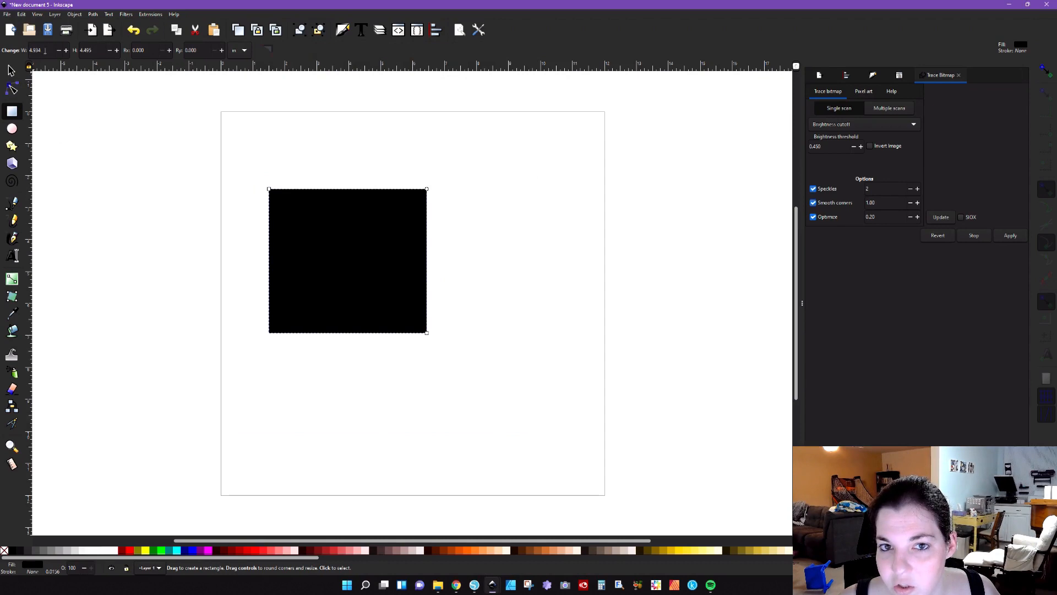
{"action": "double_click", "coordinate": [45, 51]}
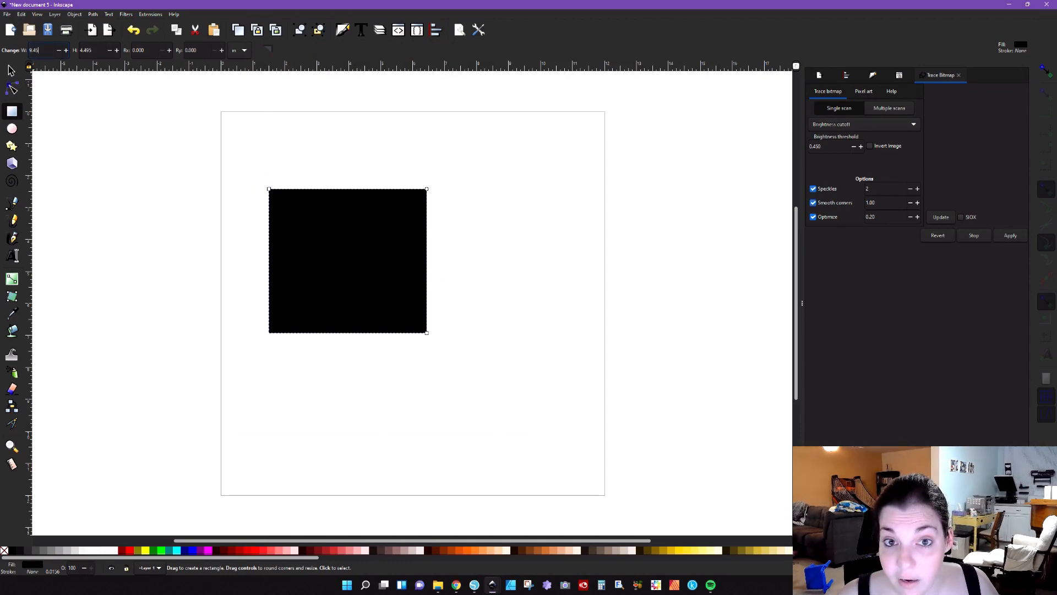
{"action": "key", "text": "Tab"}
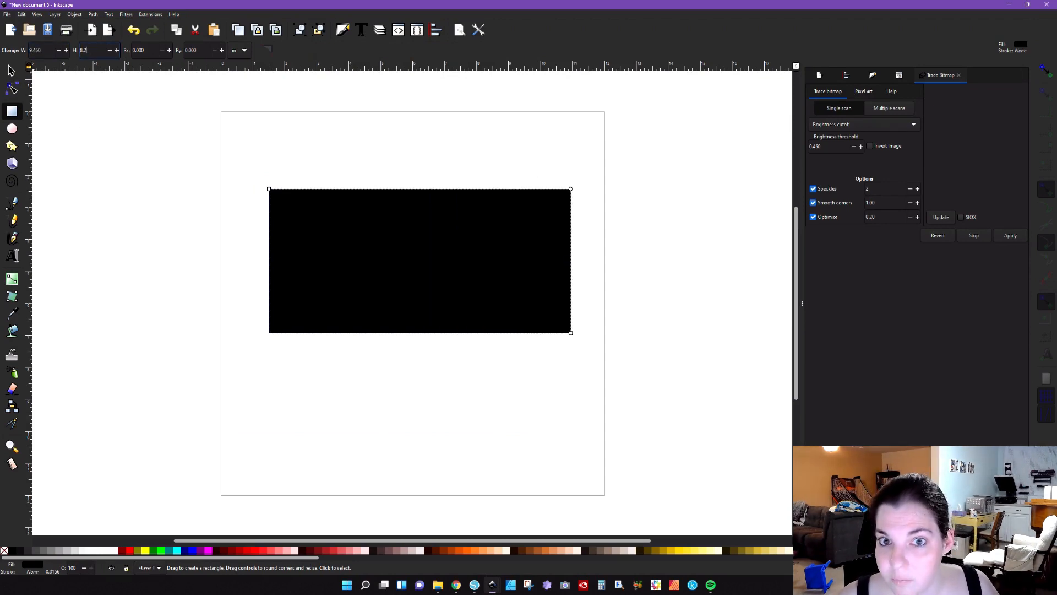
{"action": "type", "text": "8.2"}
{"action": "key", "text": "Tab"}
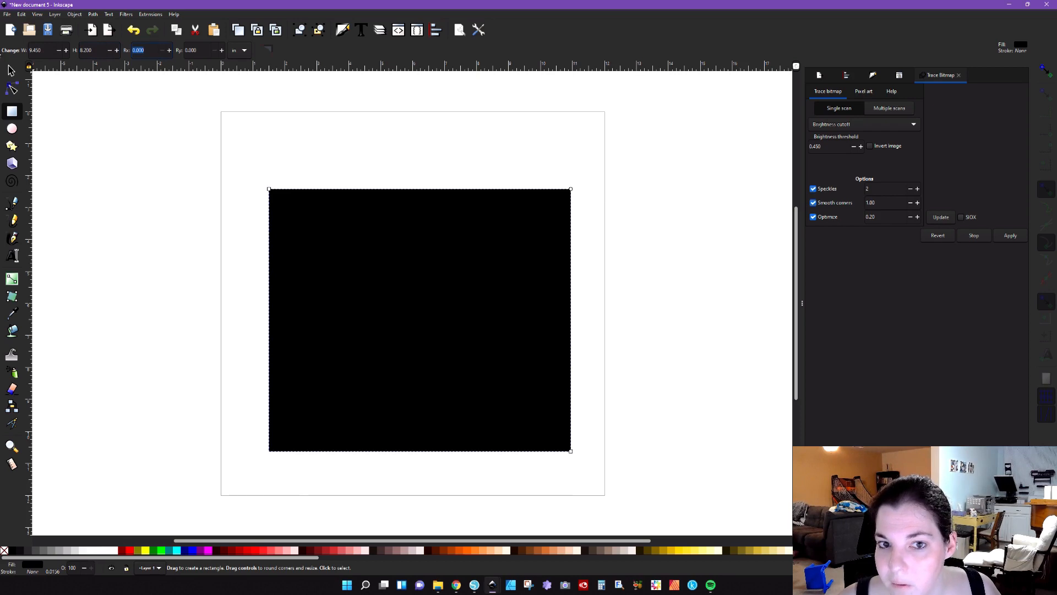
{"action": "left_click", "coordinate": [11, 71]}
{"action": "left_click_drag", "start_coordinate": [395, 299], "coordinate": [387, 276]}
Bring the rainbow zebra-stripe JPEG in from File Explorer as an embedded image, taking the DPI from the file and leaving rendering at None (auto).
{"action": "left_click", "coordinate": [437, 588]}
{"action": "left_click", "coordinate": [453, 559]}
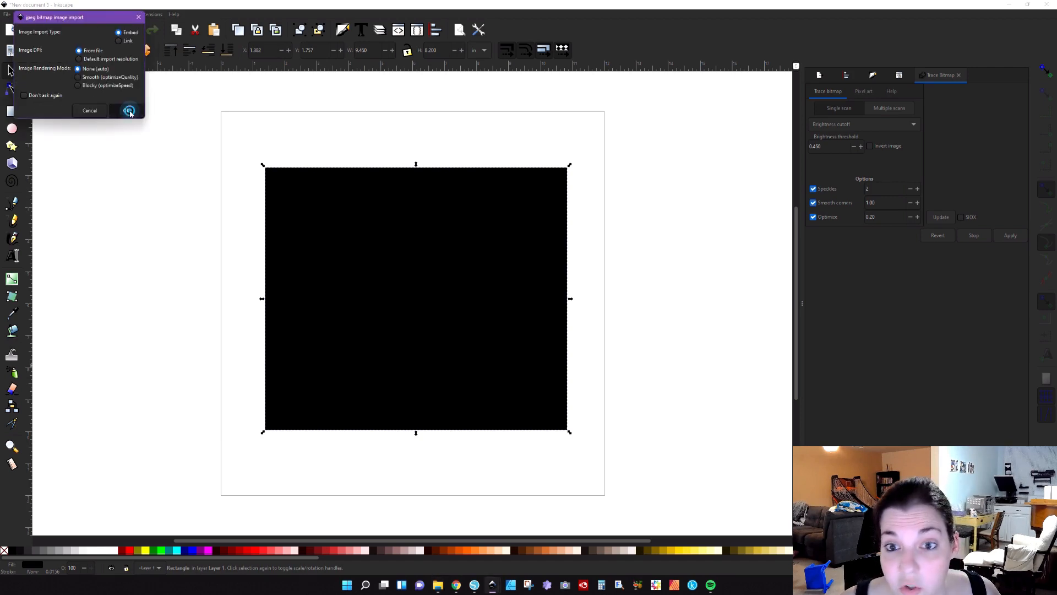
{"action": "left_click", "coordinate": [126, 110]}
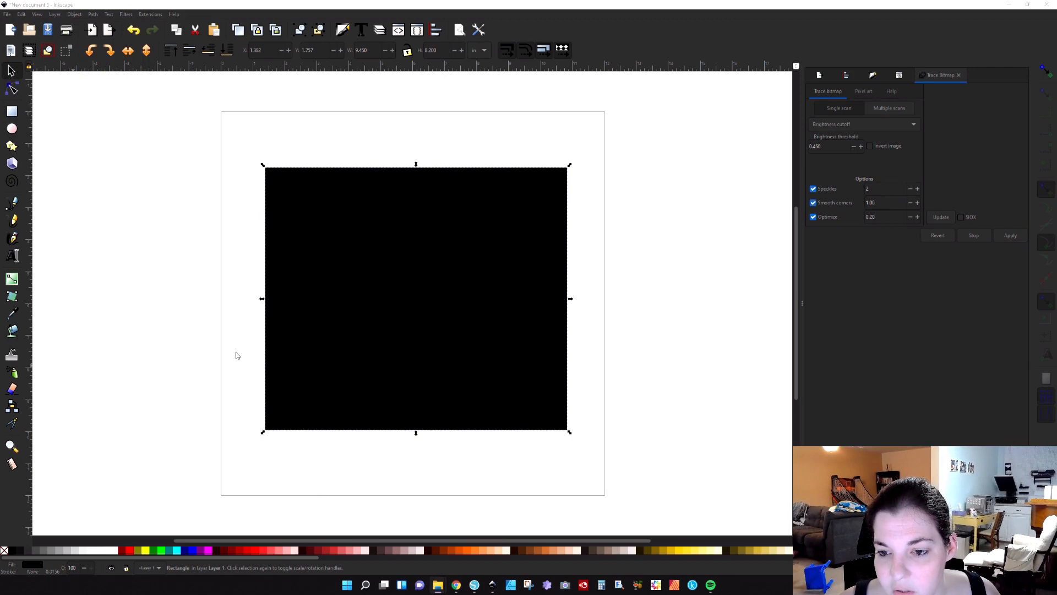
{"action": "left_click", "coordinate": [123, 267]}
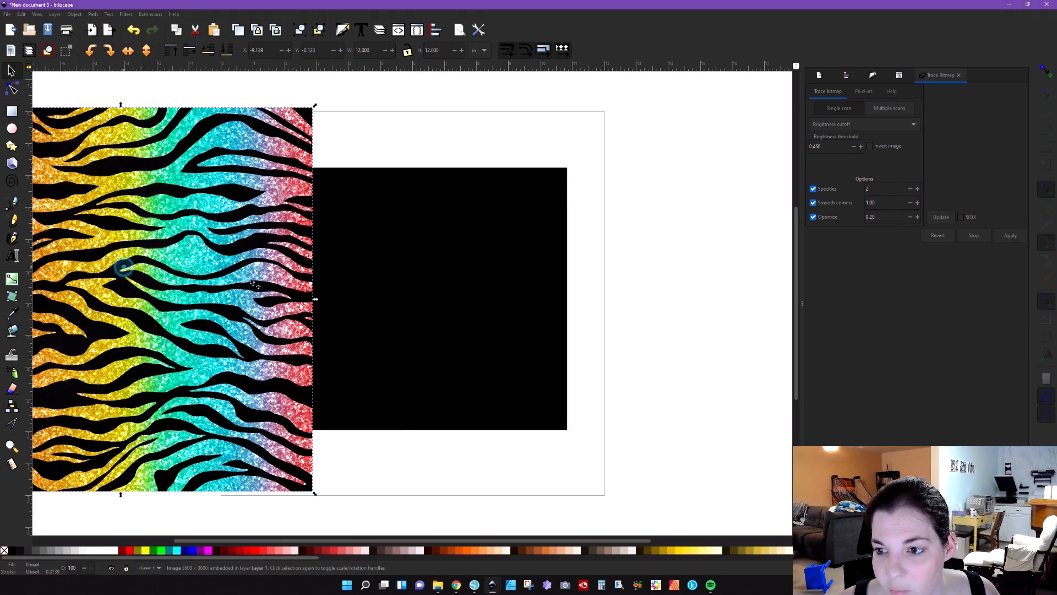
Move the black rectangle slightly away from the zebra image and set its opacity to 50%.
{"action": "left_click_drag", "start_coordinate": [315, 283], "coordinate": [365, 288]}
{"action": "left_click_drag", "start_coordinate": [455, 283], "coordinate": [443, 286]}
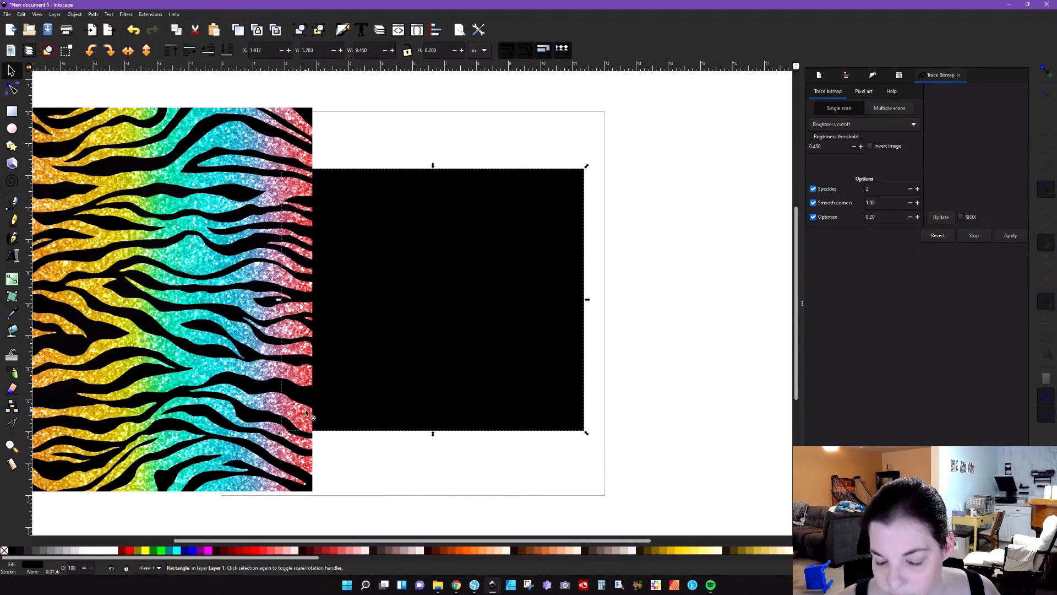
{"action": "double_click", "coordinate": [75, 569]}
{"action": "type", "text": "5"}
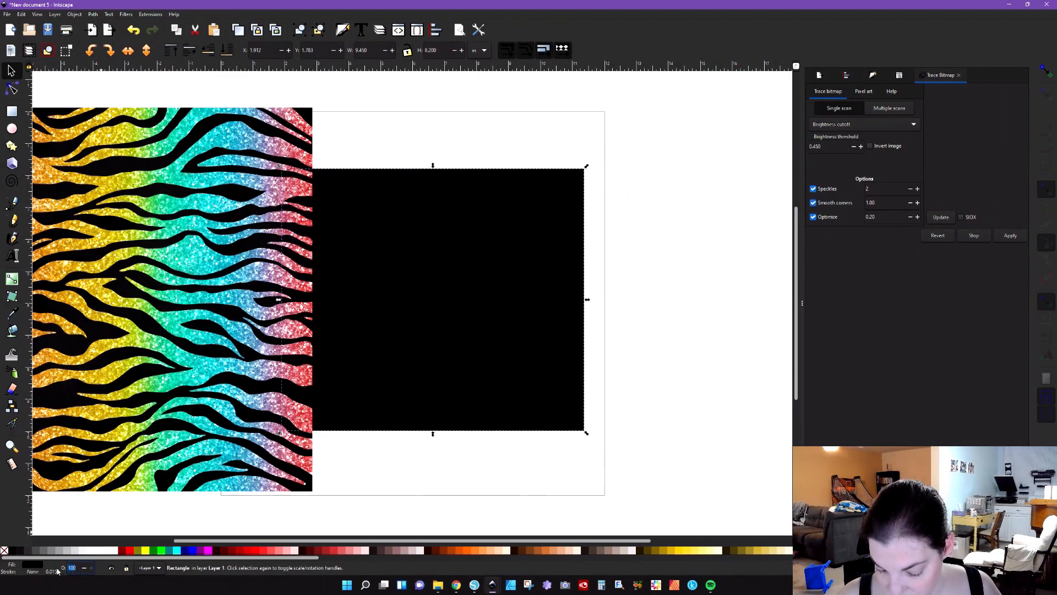
{"action": "type", "text": "0"}
{"action": "key", "text": "Return"}
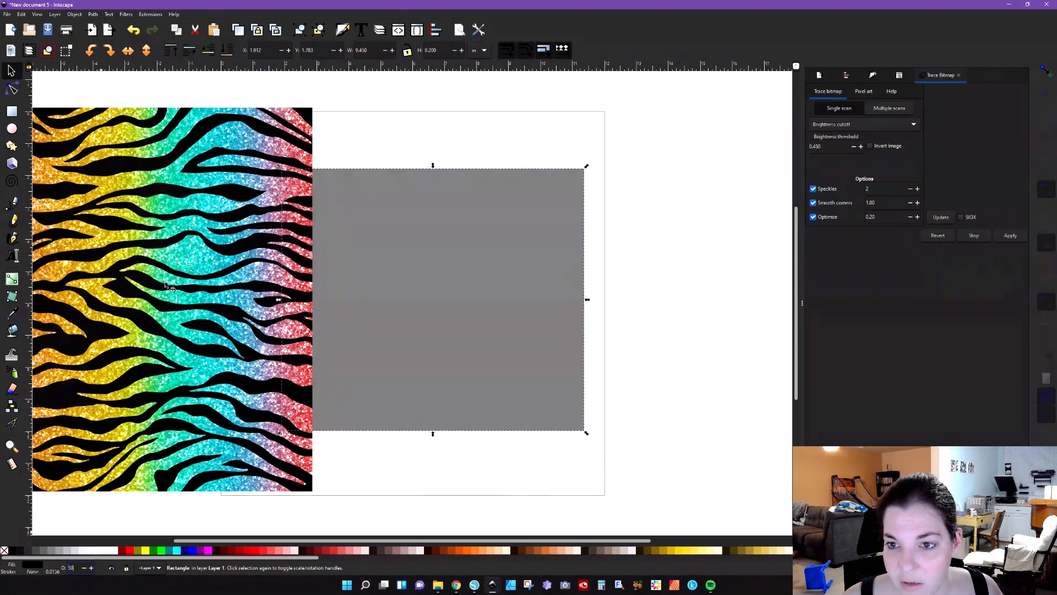
Send the zebra-stripe image behind the half-transparent rectangle and move it across so it extends past the rectangle on all sides.
{"action": "left_click", "coordinate": [425, 146]}
{"action": "left_click", "coordinate": [136, 249]}
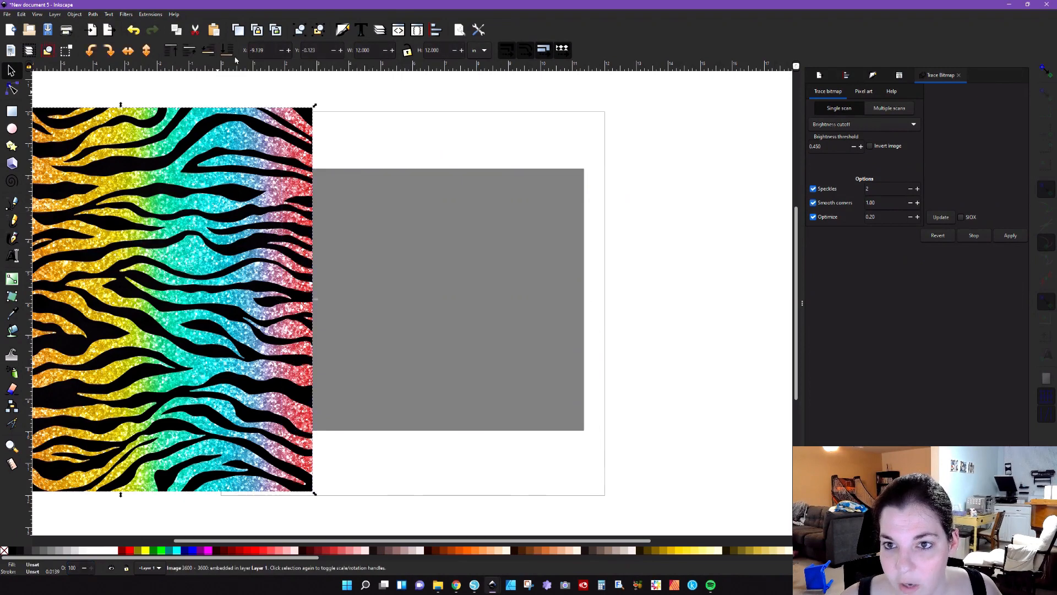
{"action": "left_click_drag", "start_coordinate": [144, 320], "coordinate": [444, 331]}
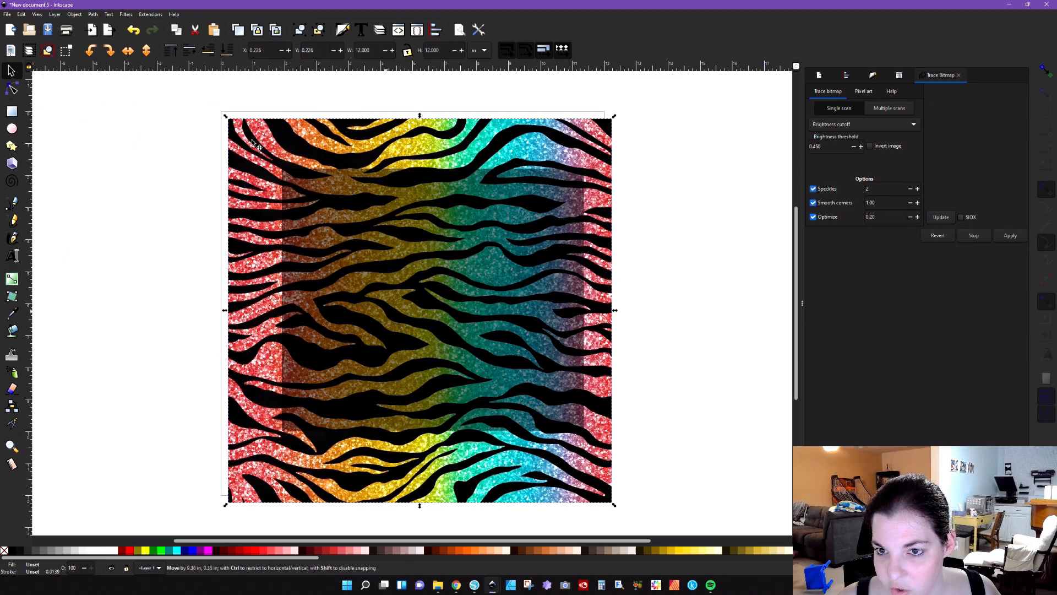
Lock the zebra-stripe image's proportions, set its width to 10 in, and move it back over the half-transparent rectangle.
{"action": "left_click", "coordinate": [407, 52]}
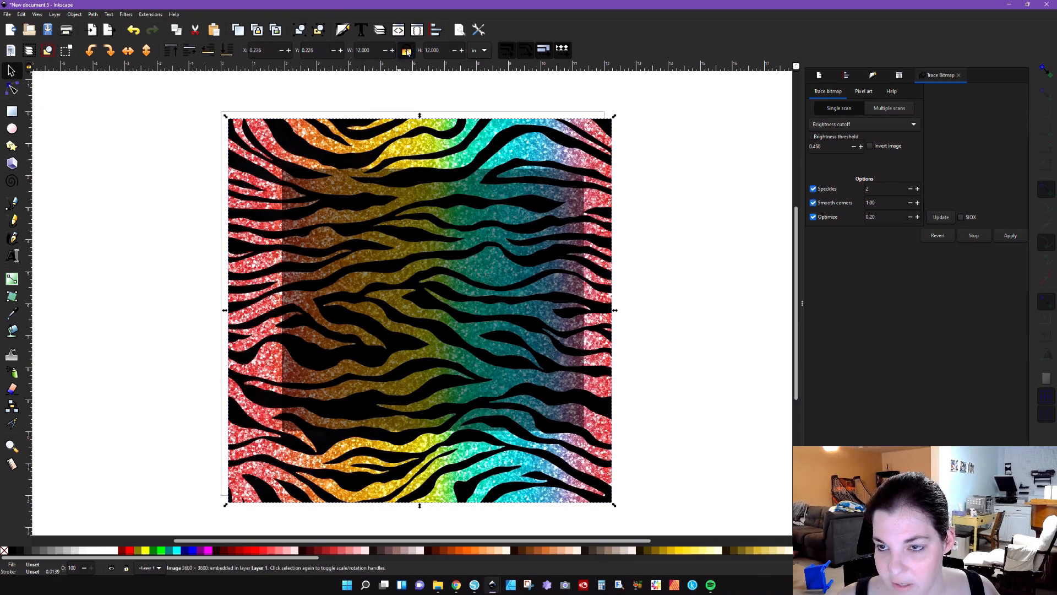
{"action": "triple_click", "coordinate": [370, 49]}
{"action": "type", "text": "1"}
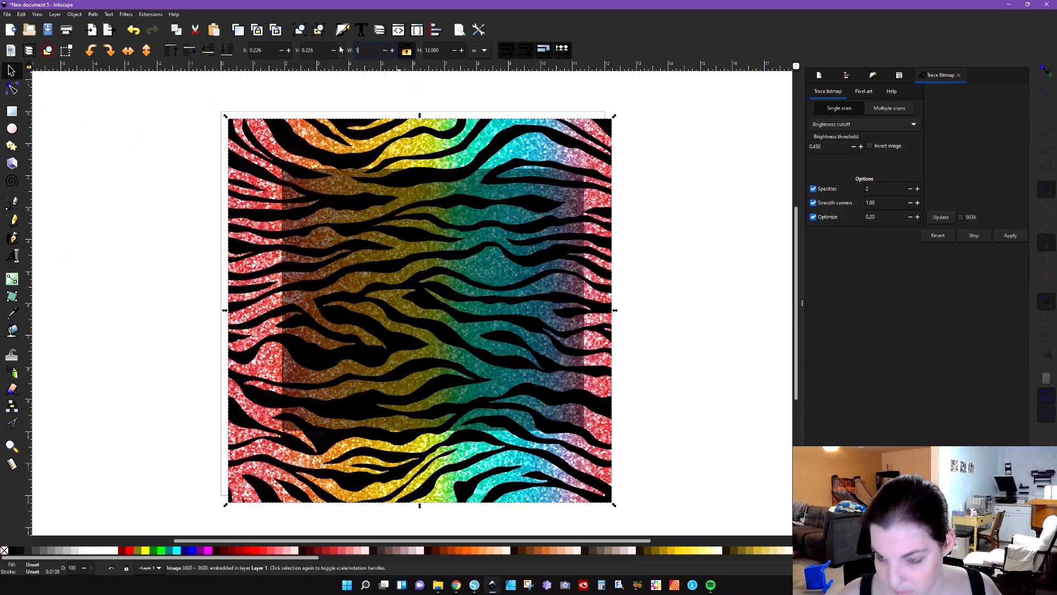
{"action": "type", "text": "0"}
{"action": "key", "text": "Return"}
{"action": "left_click_drag", "start_coordinate": [334, 135], "coordinate": [377, 144]}
Center the zebra-stripe image on the rectangle horizontally and vertically, aligning relative to the last selected object.
{"action": "left_click", "coordinate": [365, 236], "text": "shift"}
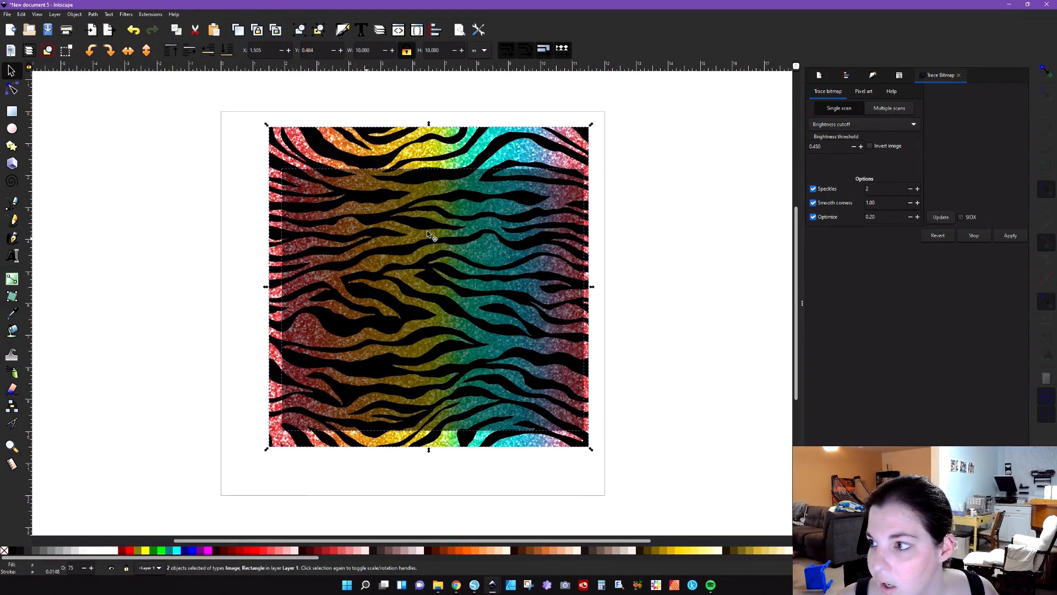
{"action": "left_click", "coordinate": [848, 78]}
{"action": "left_click", "coordinate": [983, 98]}
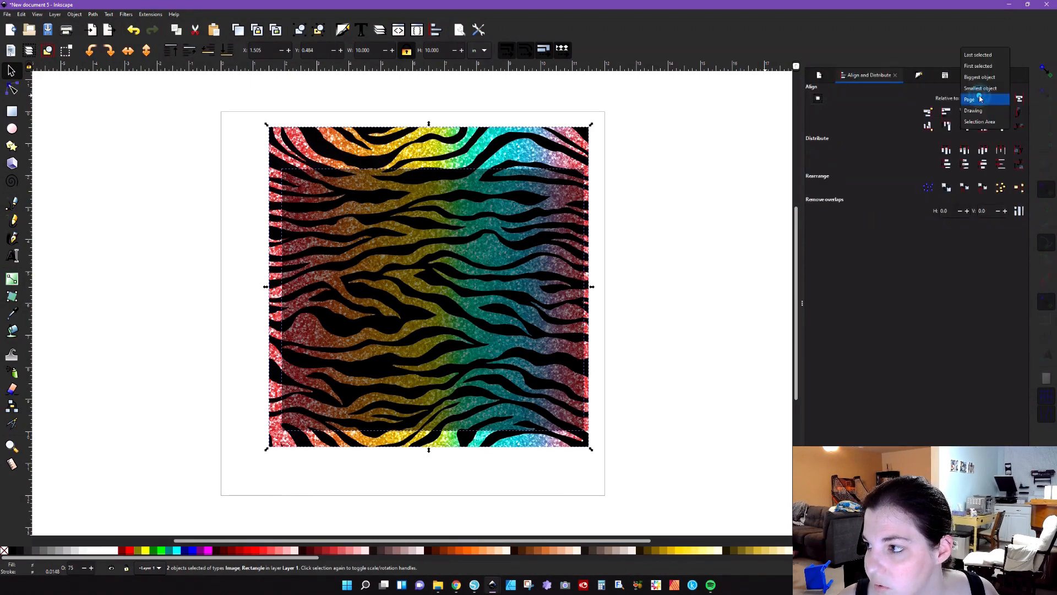
{"action": "left_click", "coordinate": [978, 56]}
{"action": "left_click", "coordinate": [966, 127]}
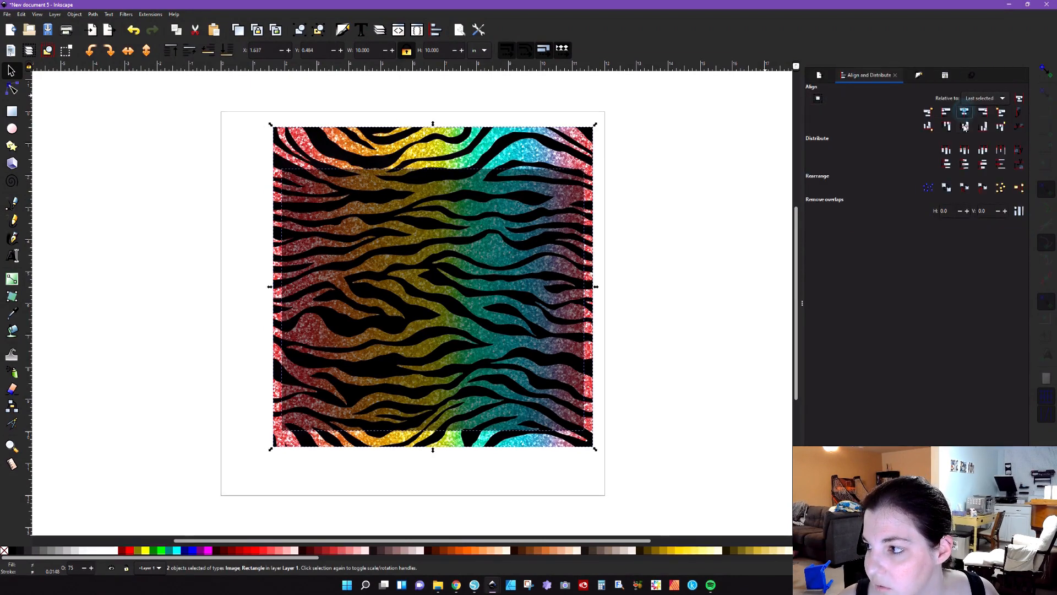
{"action": "left_click", "coordinate": [966, 128]}
{"action": "left_click", "coordinate": [687, 285]}
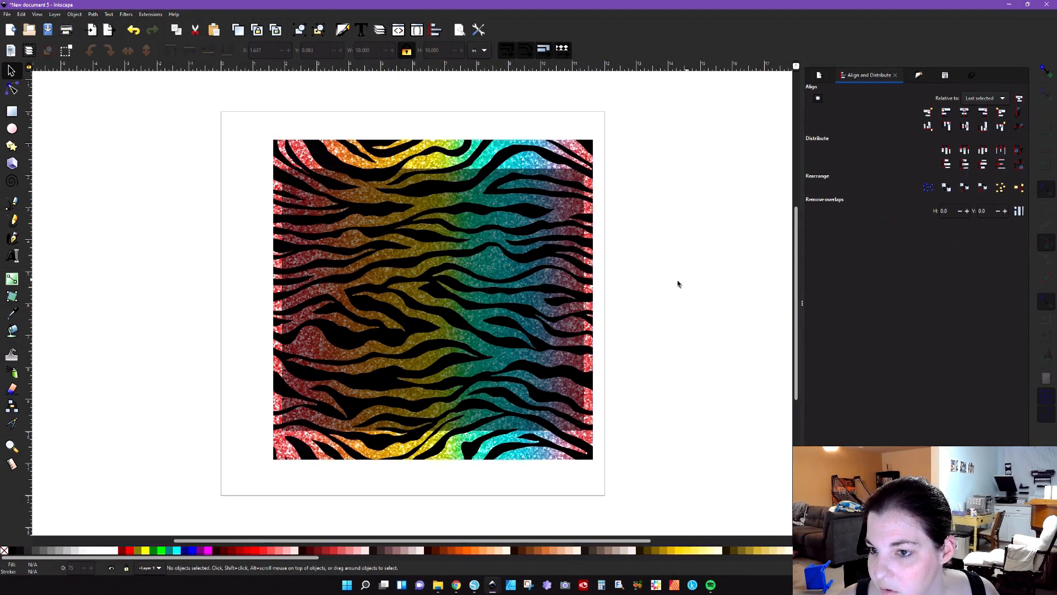
Clip the zebra-stripe image to the rectangle and shift the clipped wrap slightly left on the page.
{"action": "left_click", "coordinate": [426, 283]}
{"action": "left_click", "coordinate": [382, 150], "text": "shift"}
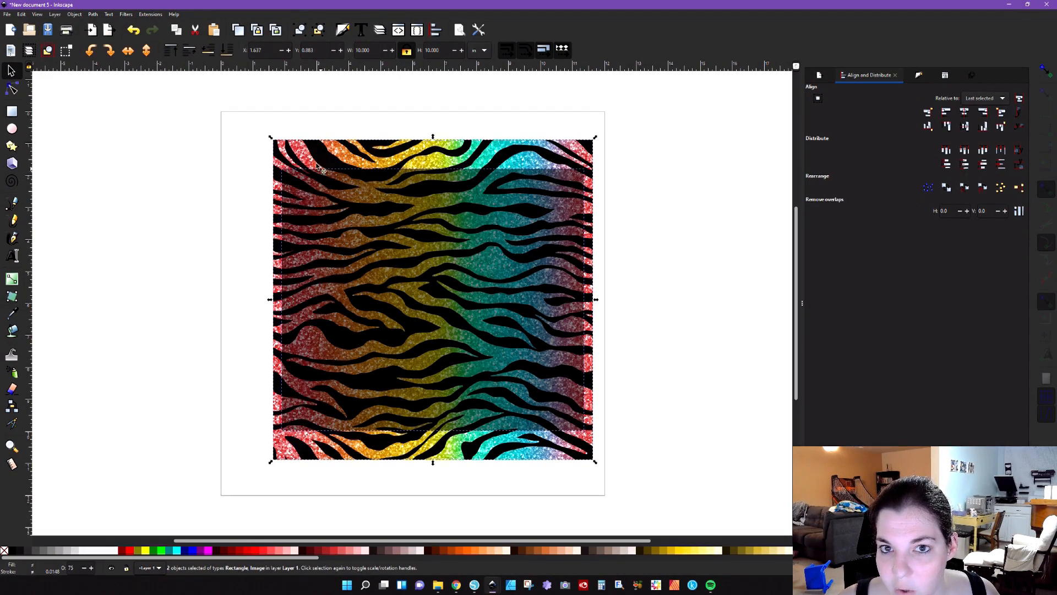
{"action": "left_click", "coordinate": [75, 13]}
{"action": "mouse_move", "coordinate": [126, 116]}
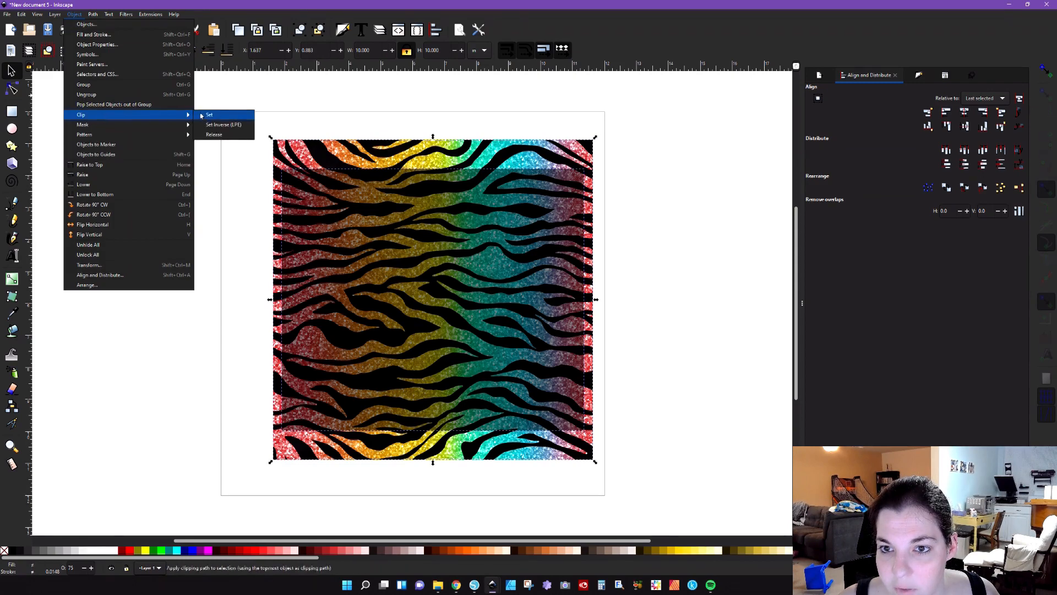
{"action": "left_click", "coordinate": [202, 115]}
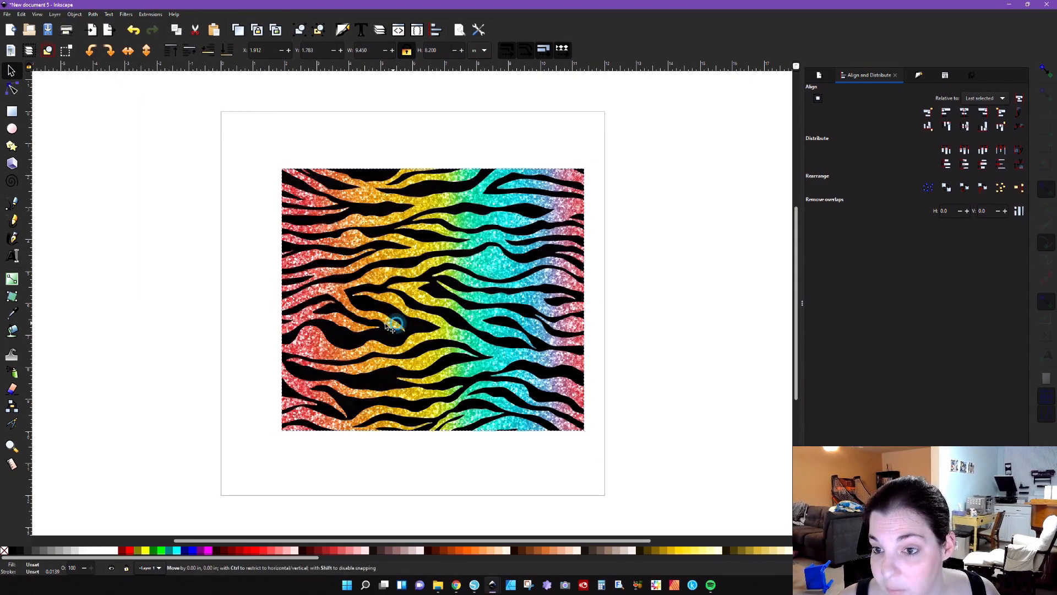
{"action": "left_click_drag", "start_coordinate": [396, 324], "coordinate": [382, 326]}
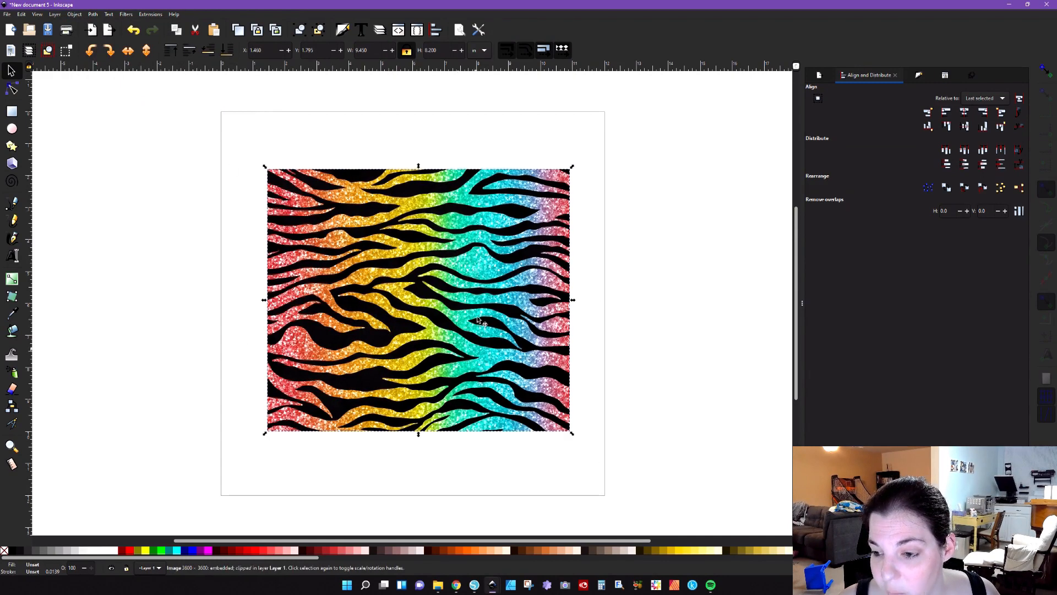